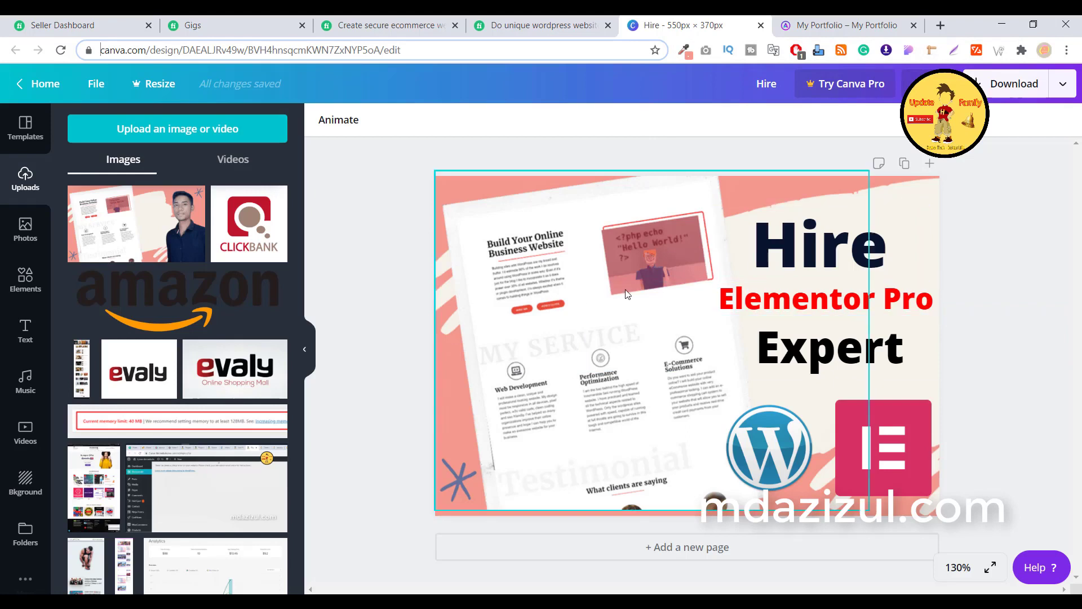
Step: View the login options of canva.com in a new incognito window, and close that window
{"action": "left_click", "coordinate": [1069, 51]}
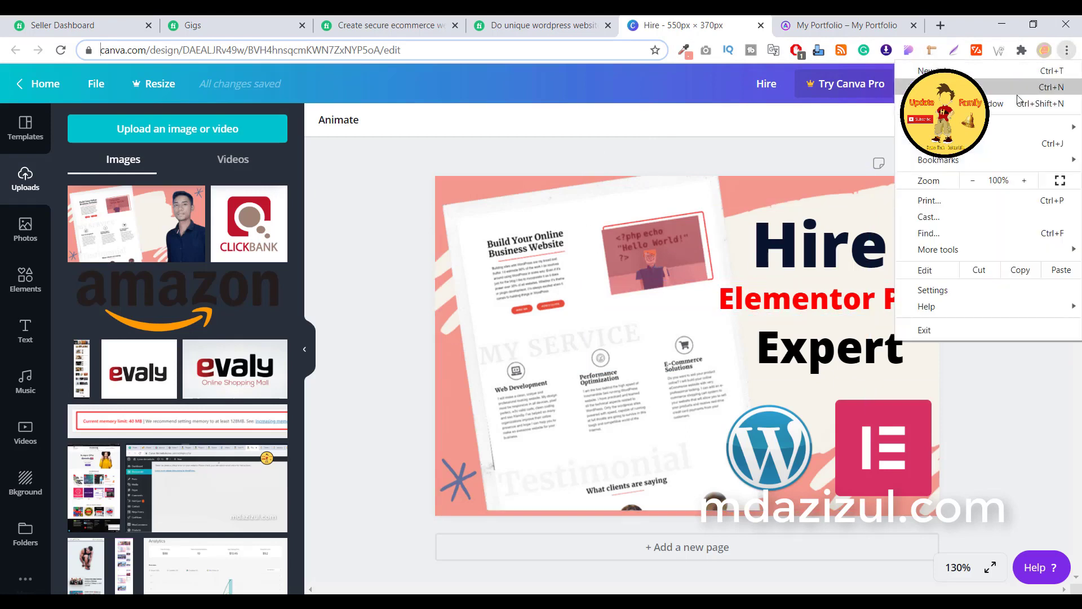
{"action": "left_click", "coordinate": [958, 106]}
{"action": "right_click", "coordinate": [301, 47]}
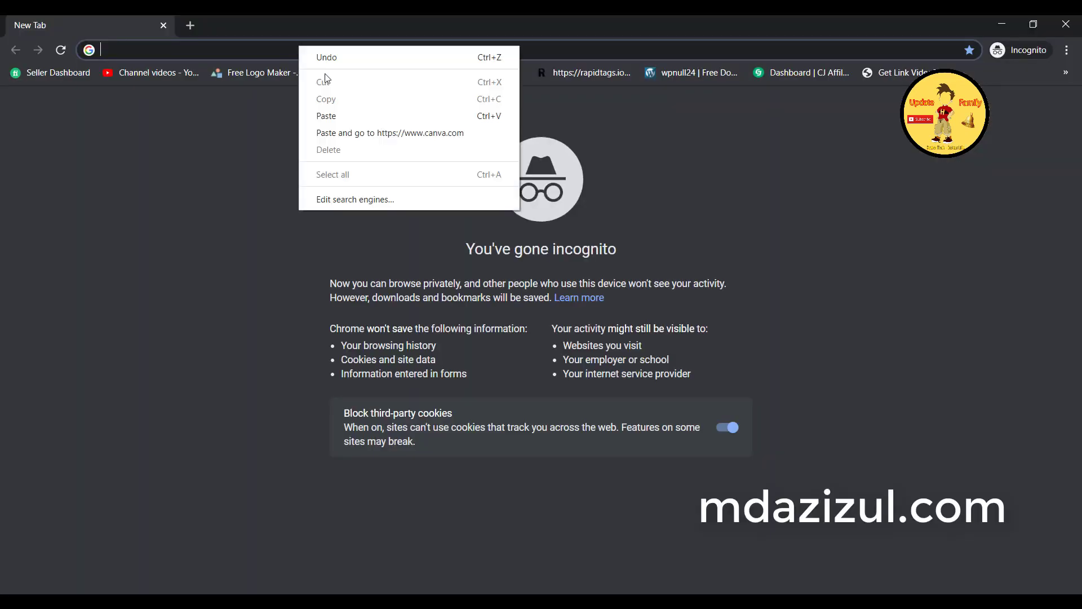
{"action": "left_click", "coordinate": [338, 113]}
{"action": "left_click", "coordinate": [302, 73]}
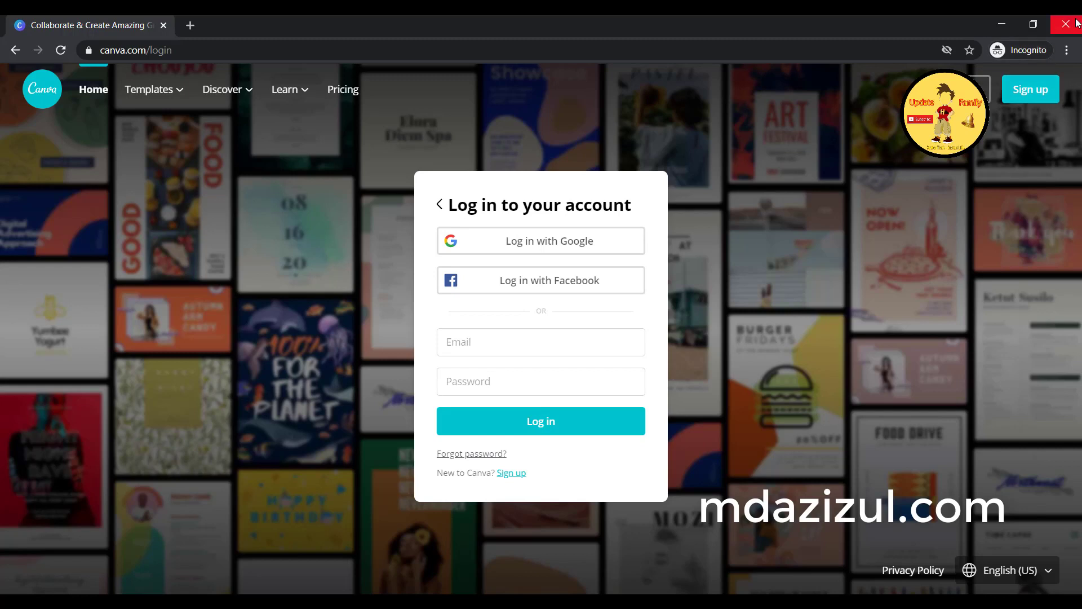
{"action": "left_click", "coordinate": [1065, 24]}
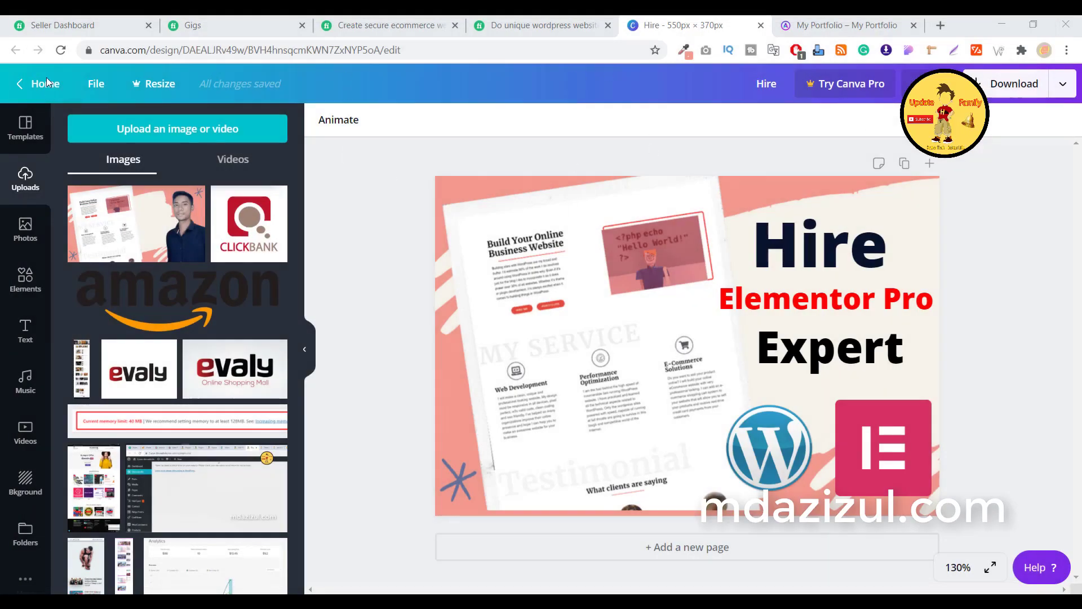
Step: Go to the home page and create a new design with custom dimensions of 550 × 370 px
{"action": "left_click", "coordinate": [48, 83]}
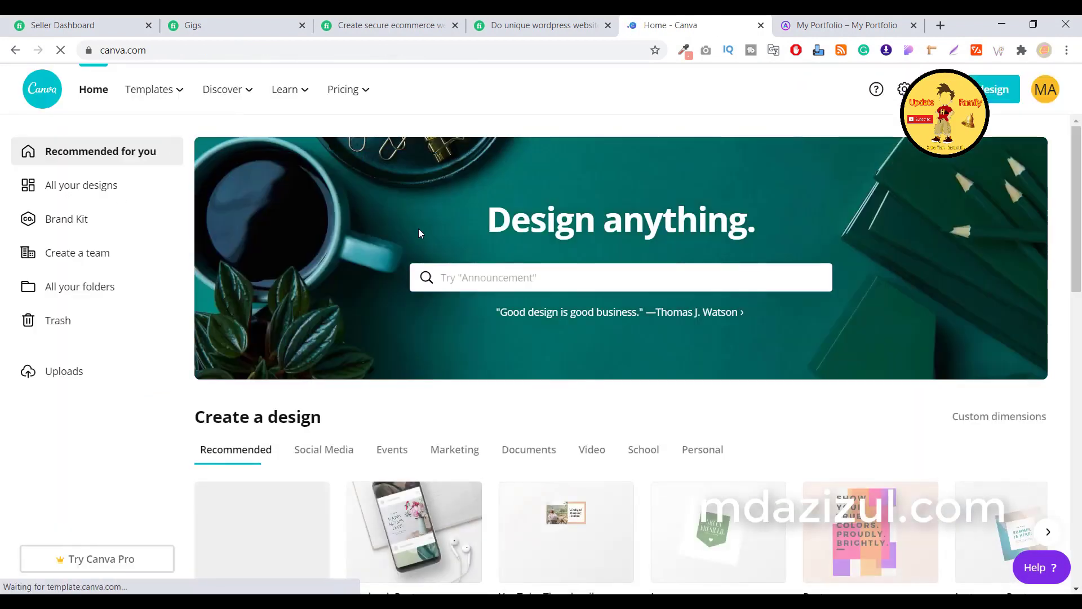
{"action": "scroll", "coordinate": [643, 296], "scroll_direction": "down", "scroll_amount": 8}
{"action": "scroll", "coordinate": [643, 296], "scroll_direction": "up", "scroll_amount": 8}
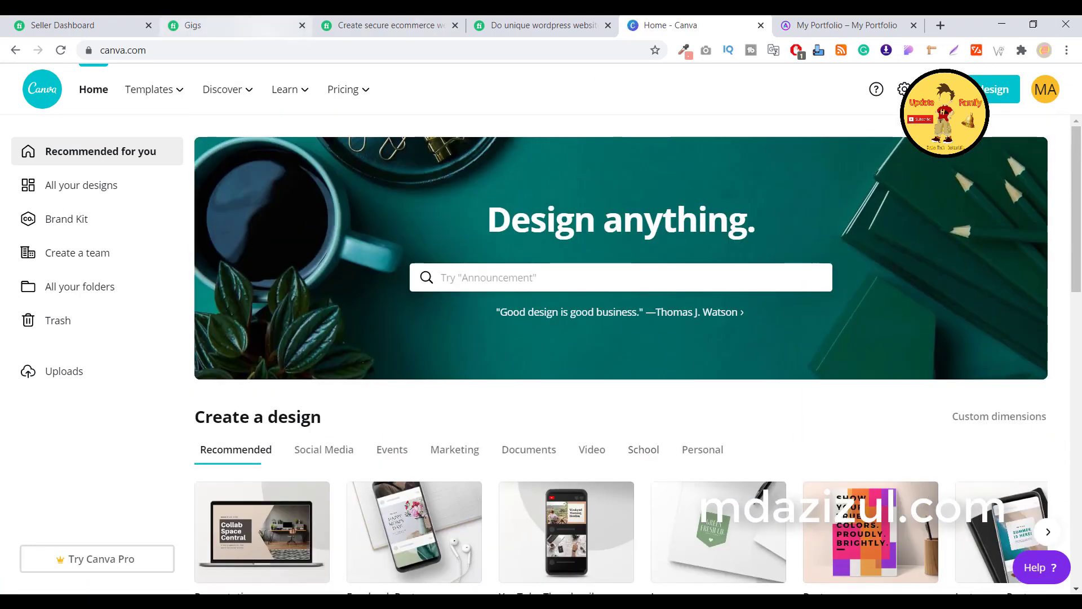
{"action": "left_click", "coordinate": [999, 89]}
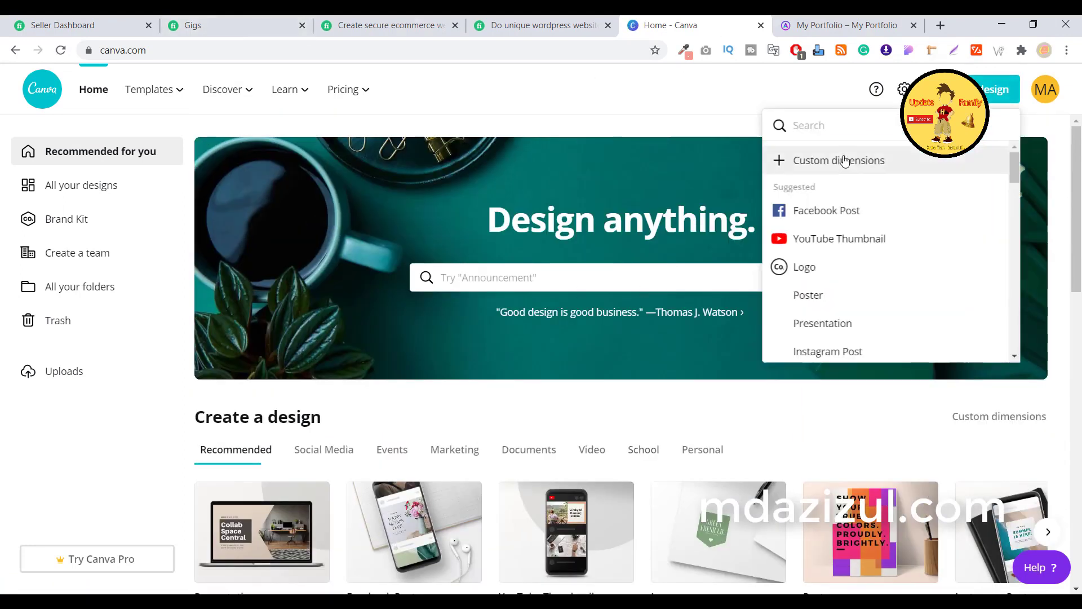
{"action": "left_click", "coordinate": [827, 162]}
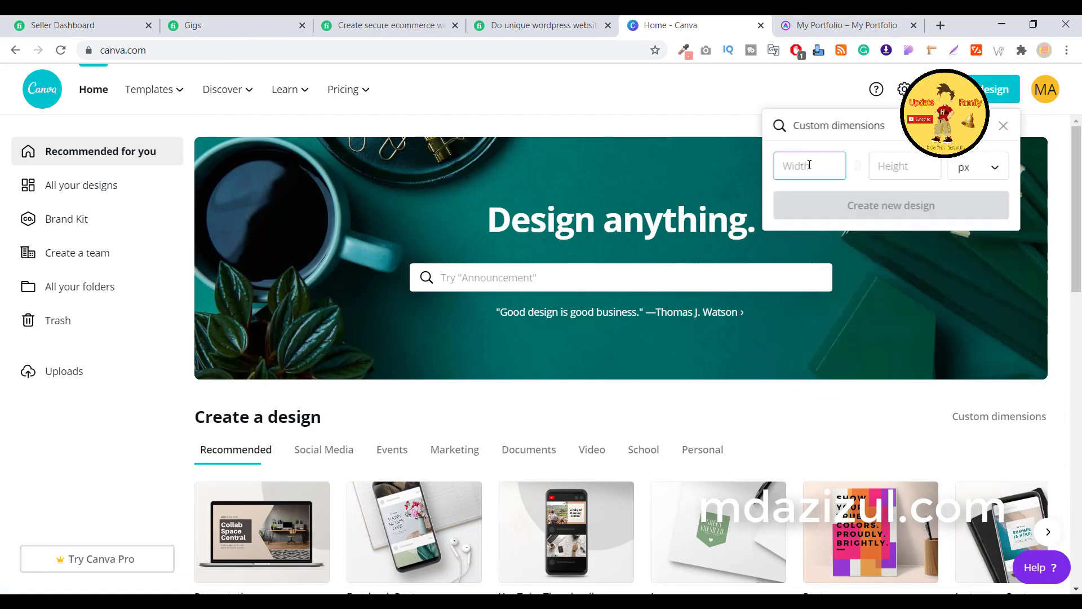
{"action": "left_click", "coordinate": [878, 165]}
{"action": "type", "text": "370"}
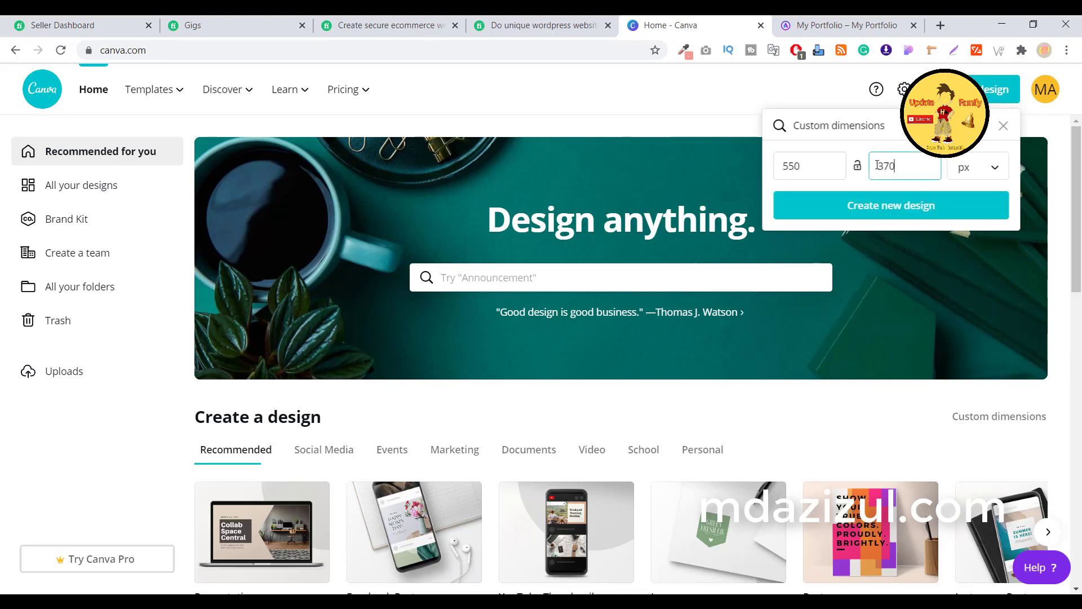
{"action": "left_click", "coordinate": [972, 167]}
{"action": "left_click", "coordinate": [970, 168]}
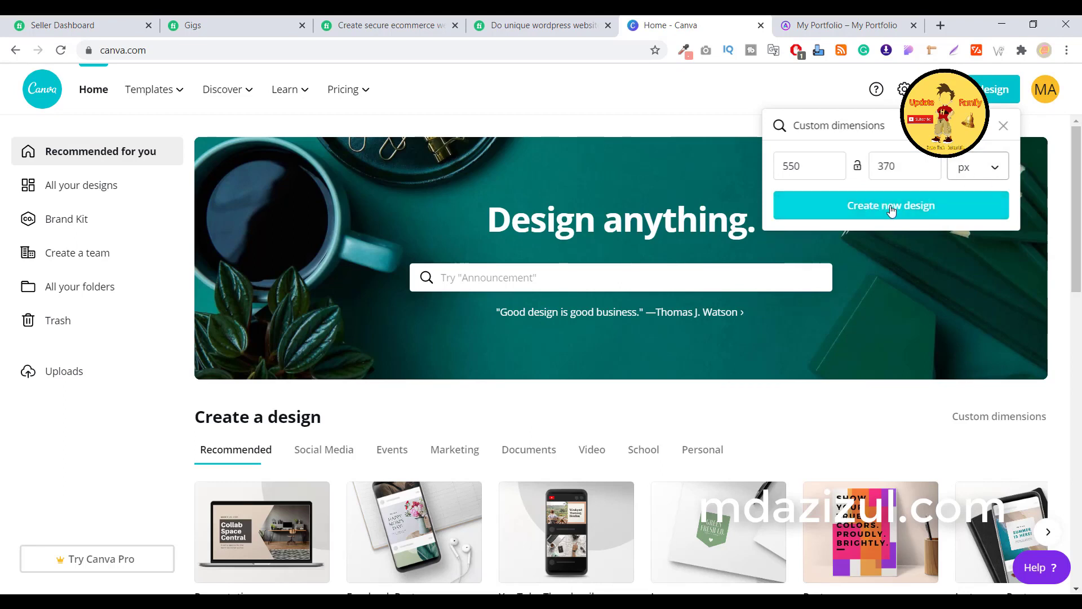
{"action": "left_click", "coordinate": [913, 206]}
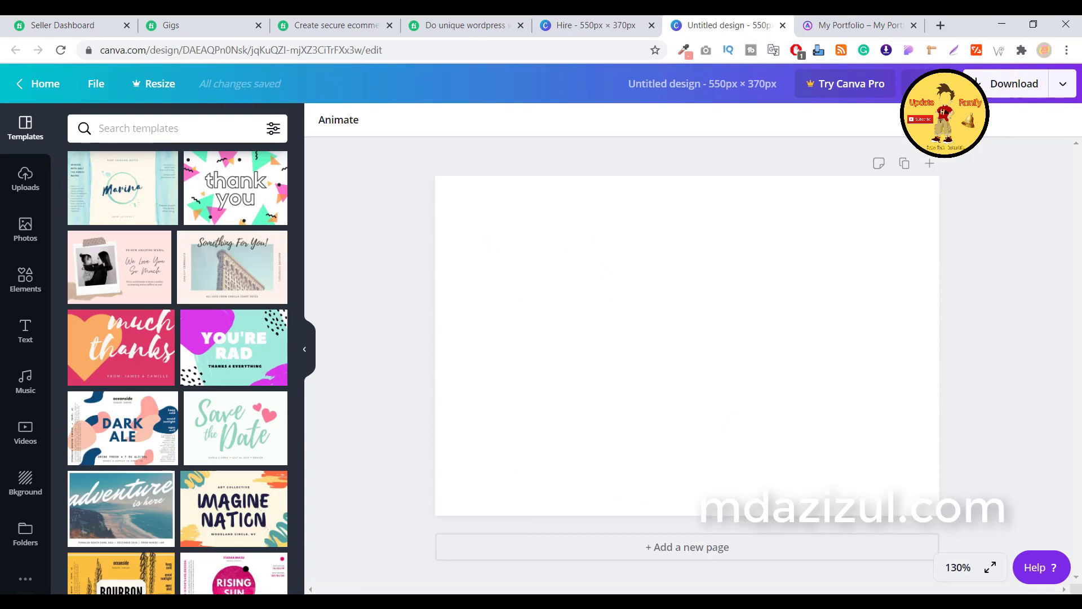
Step: Switch to the portfolio website, take a full-page screen capture of it and save the capture as a PNG image
{"action": "left_click", "coordinate": [847, 25]}
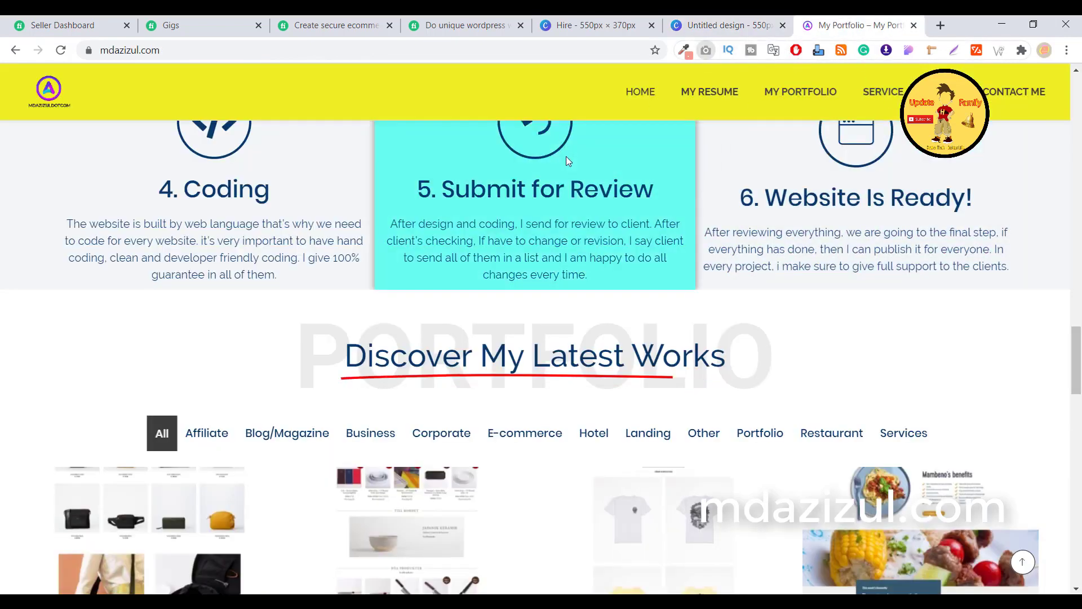
{"action": "key", "text": "alt+shift+p"}
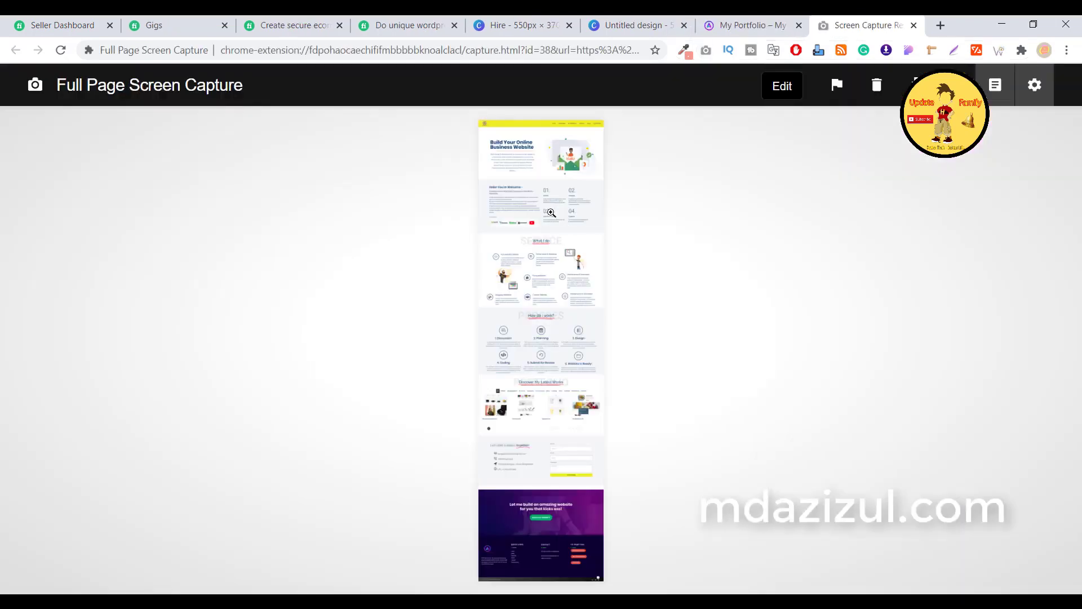
{"action": "right_click", "coordinate": [538, 188]}
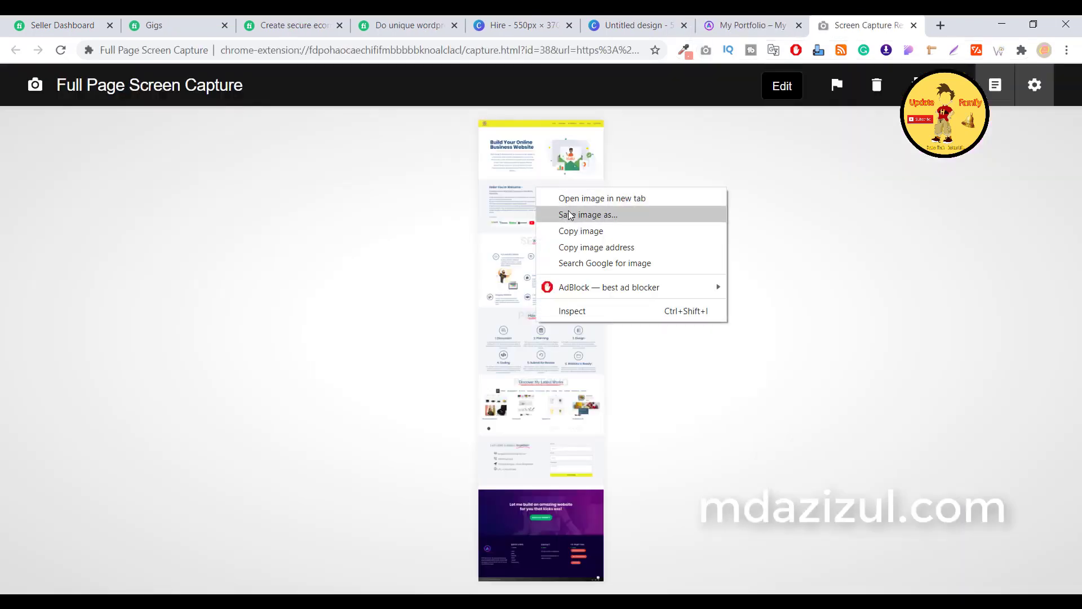
{"action": "left_click", "coordinate": [568, 211]}
{"action": "key", "text": "Return"}
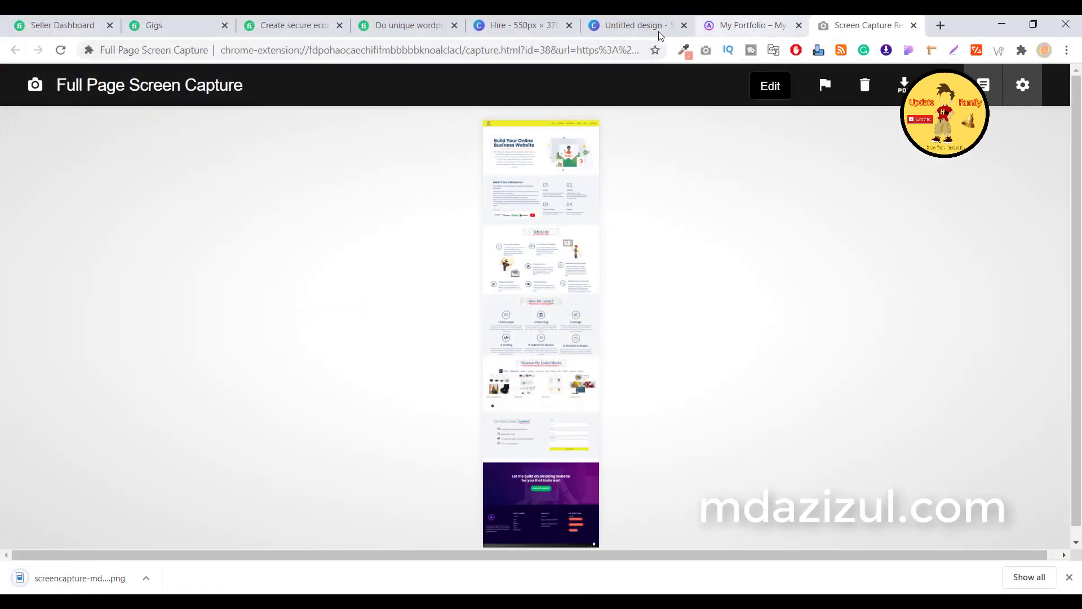
Step: Return to the untitled 550 × 370 px design in Canva and upload the saved website screenshot to it
{"action": "left_click", "coordinate": [634, 29]}
{"action": "left_click_drag", "start_coordinate": [79, 578], "coordinate": [127, 354]}
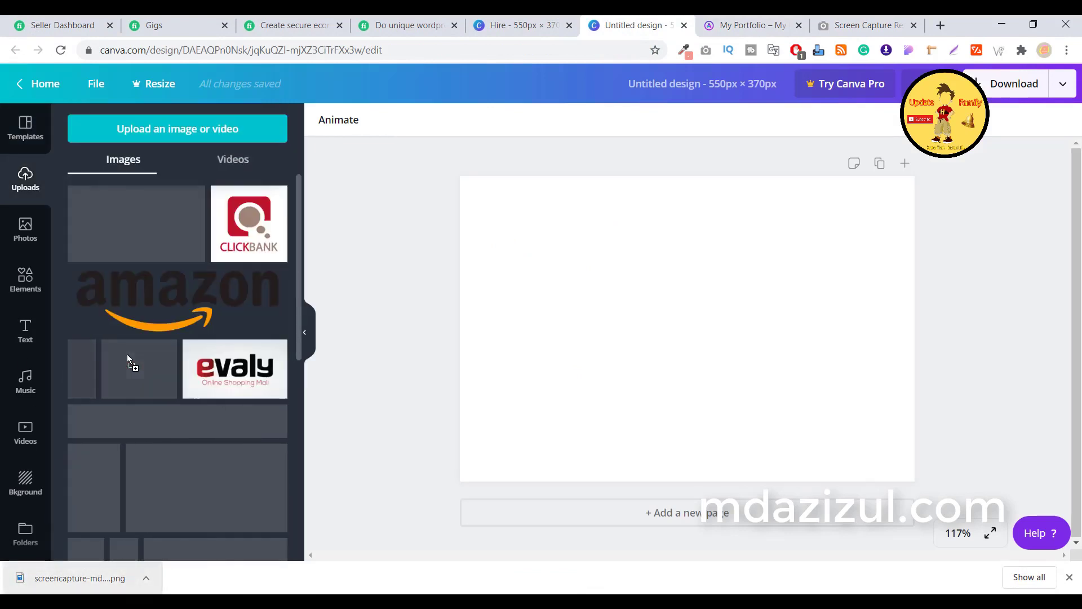
{"action": "scroll", "coordinate": [152, 275], "scroll_direction": "down", "scroll_amount": 5}
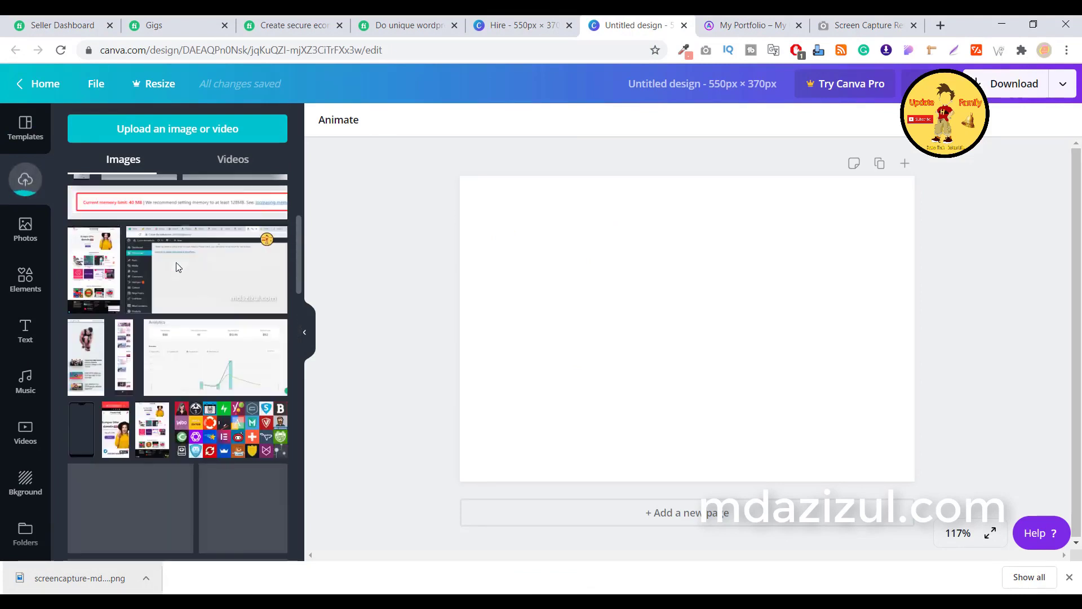
Step: Close the screen capture result and search Google Images for "wordpress transparent logo" to browse the logos
{"action": "left_click", "coordinate": [865, 26]}
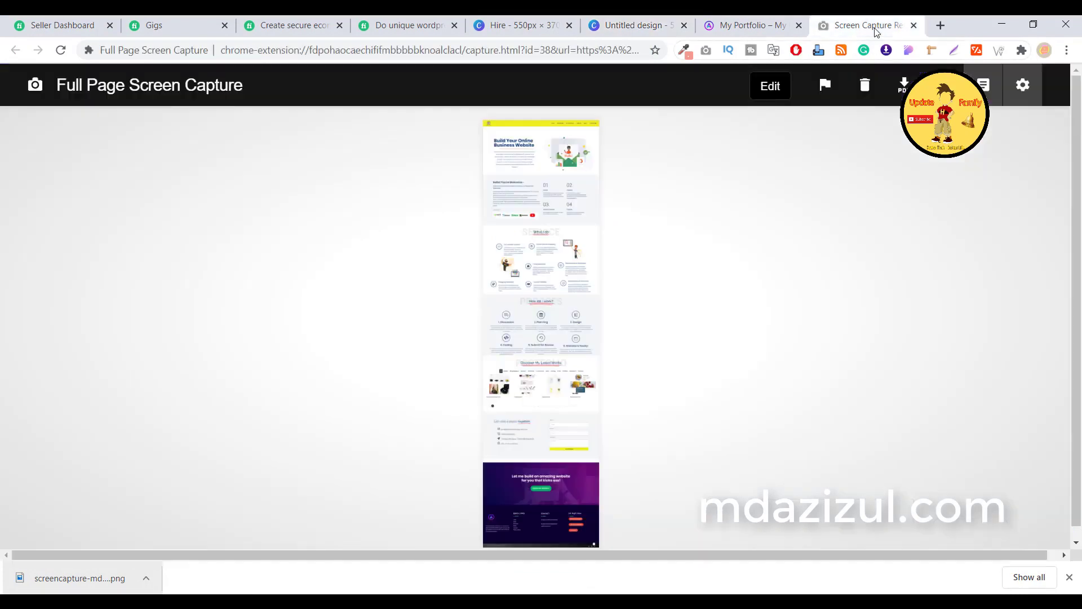
{"action": "left_click", "coordinate": [914, 26]}
{"action": "left_click", "coordinate": [941, 26]}
{"action": "left_click", "coordinate": [370, 51]}
{"action": "type", "text": "word"}
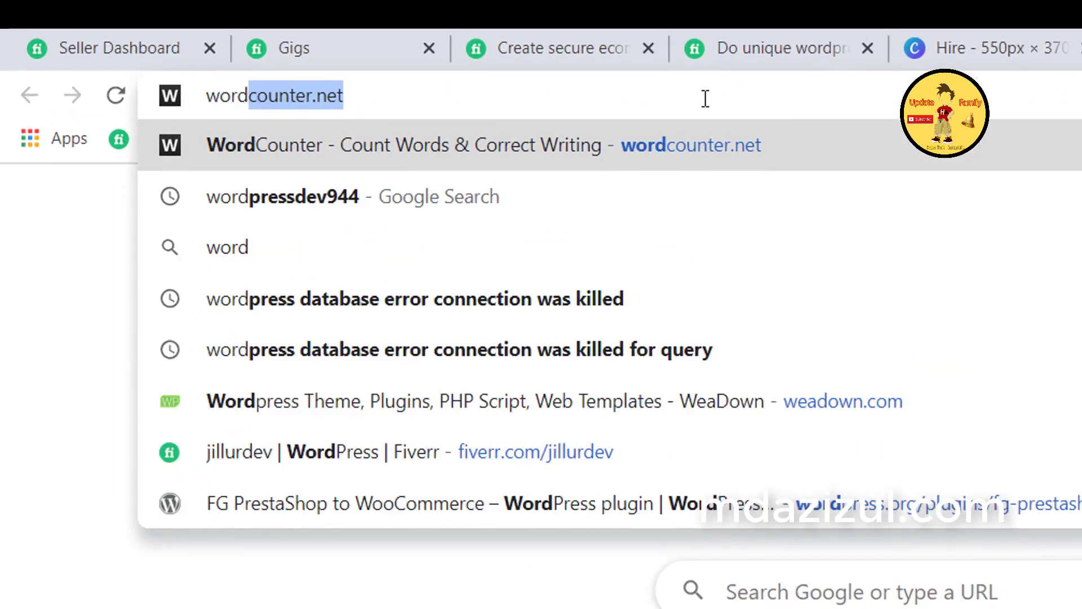
{"action": "type", "text": "press tra"}
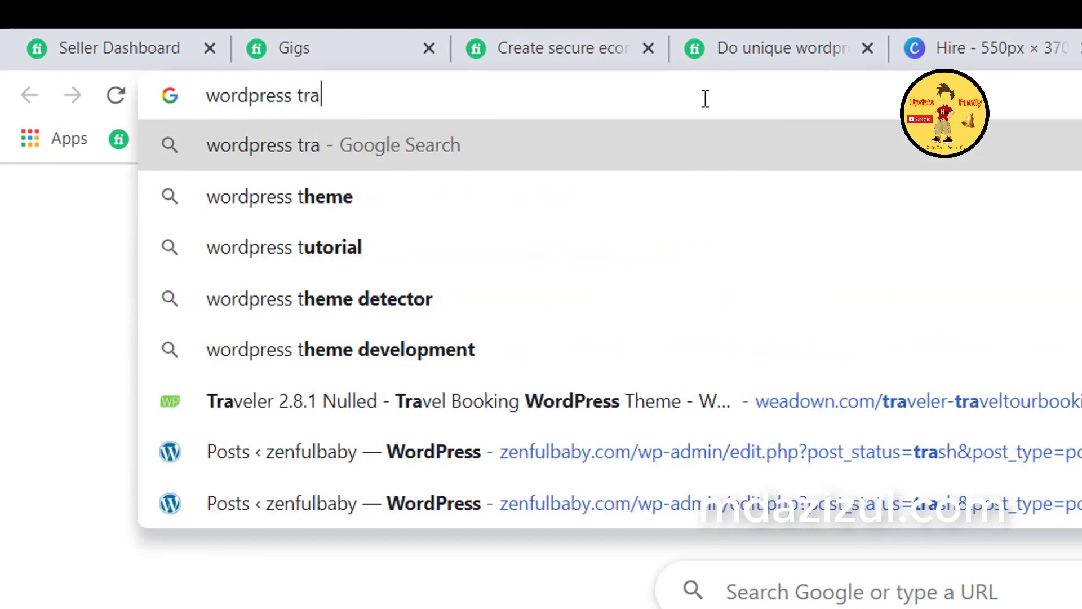
{"action": "type", "text": "nsparent logo"}
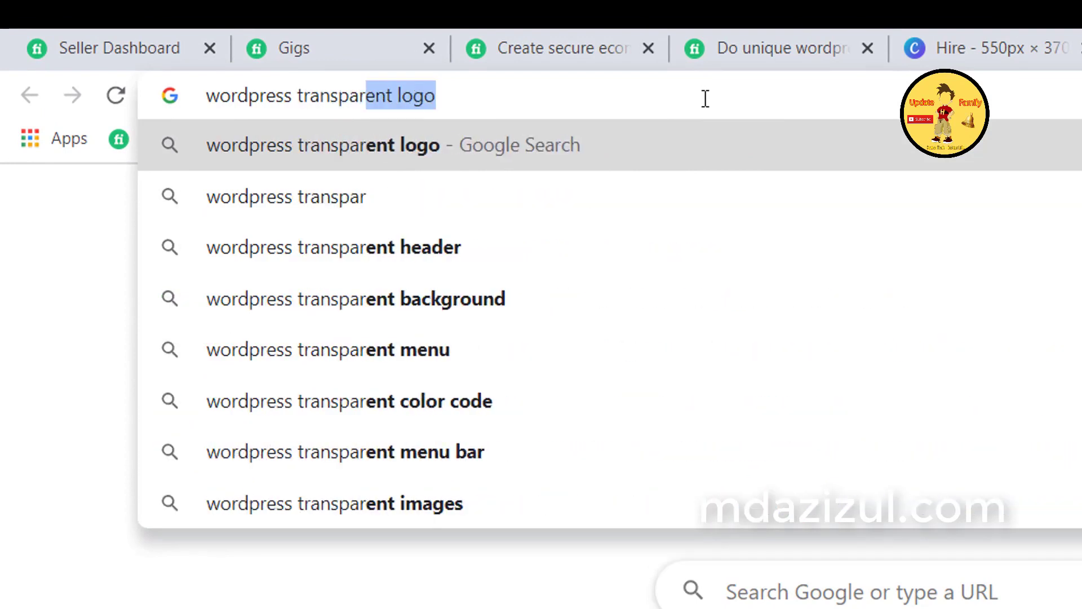
{"action": "key", "text": "Return"}
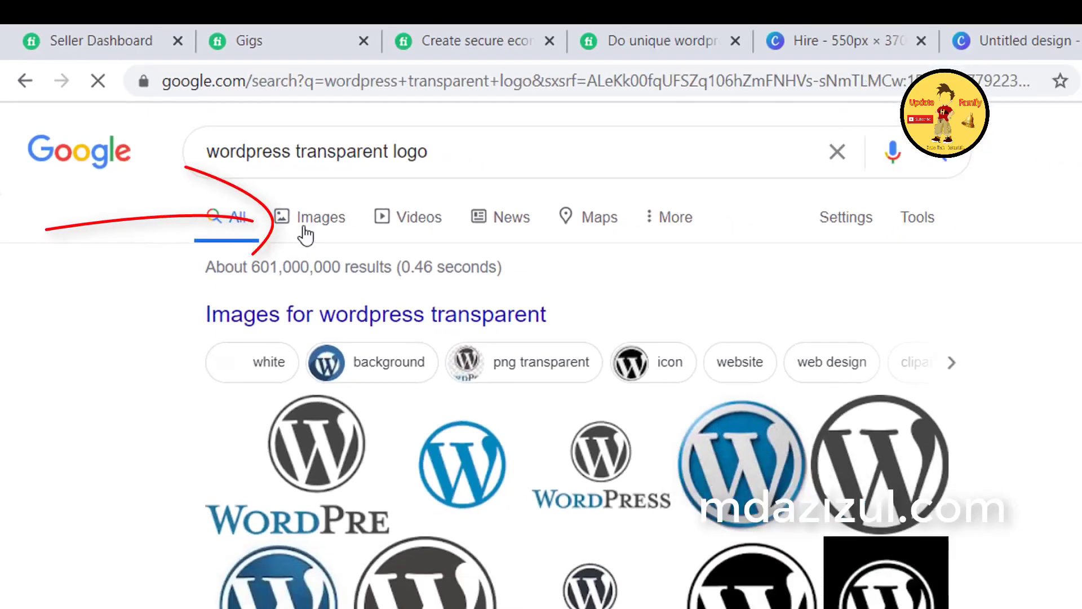
{"action": "left_click", "coordinate": [381, 262]}
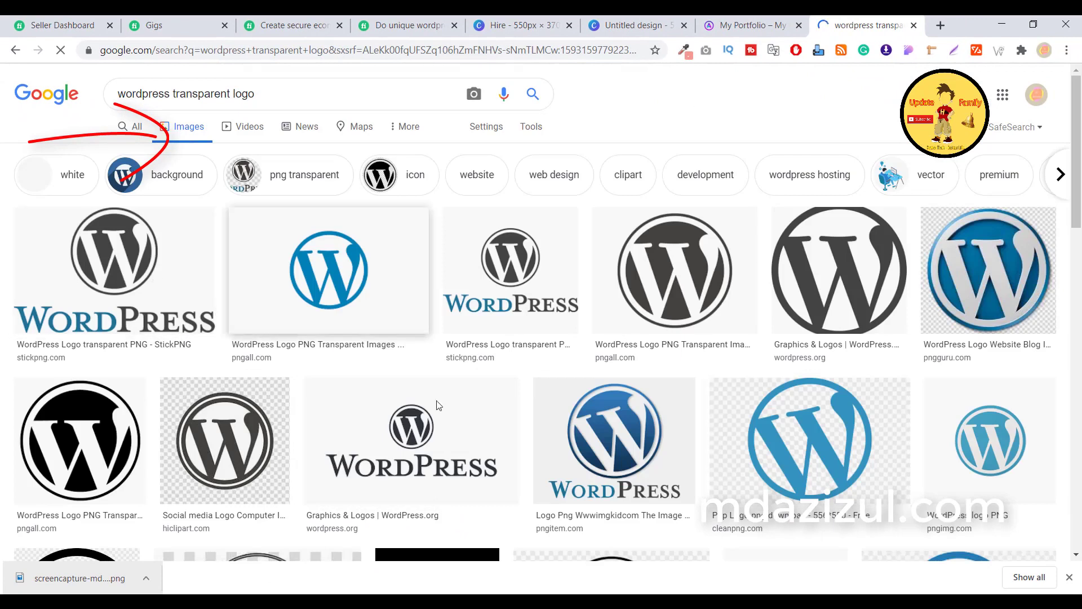
{"action": "scroll", "coordinate": [823, 349], "scroll_direction": "down", "scroll_amount": 10}
{"action": "scroll", "coordinate": [372, 348], "scroll_direction": "up", "scroll_amount": 4}
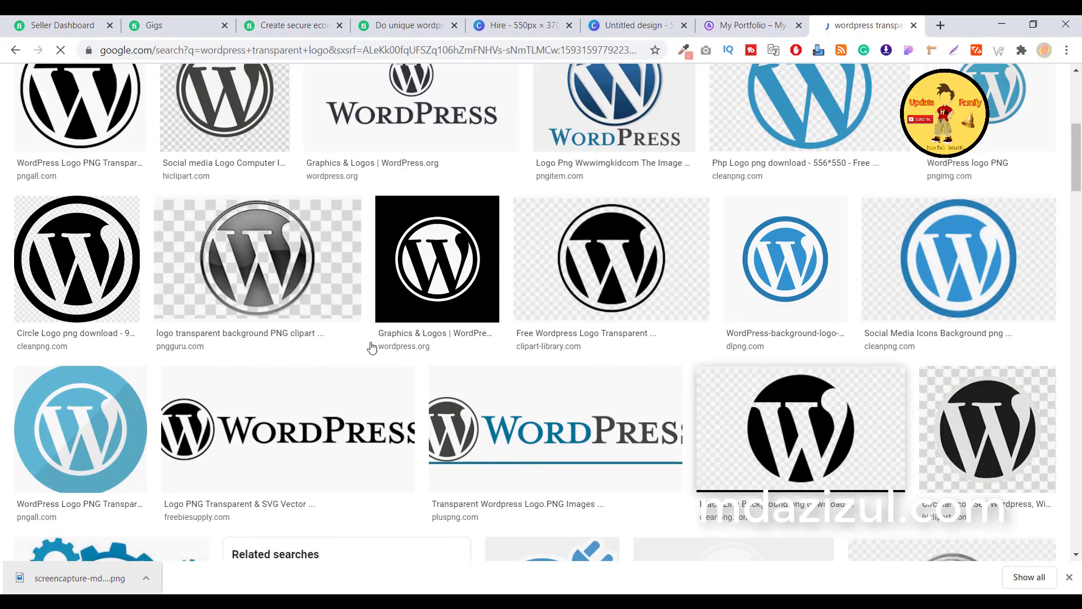
{"action": "scroll", "coordinate": [456, 362], "scroll_direction": "down", "scroll_amount": 1}
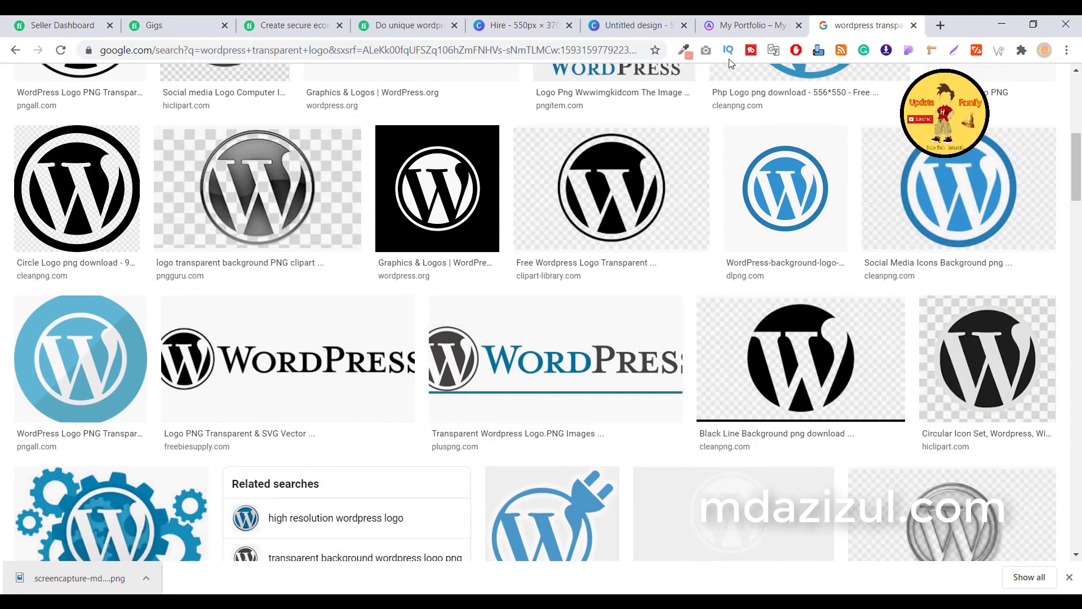
Step: Return to the untitled Canva design and add the uploaded full-page website screenshot to the page
{"action": "left_click", "coordinate": [733, 25]}
{"action": "left_click", "coordinate": [635, 28]}
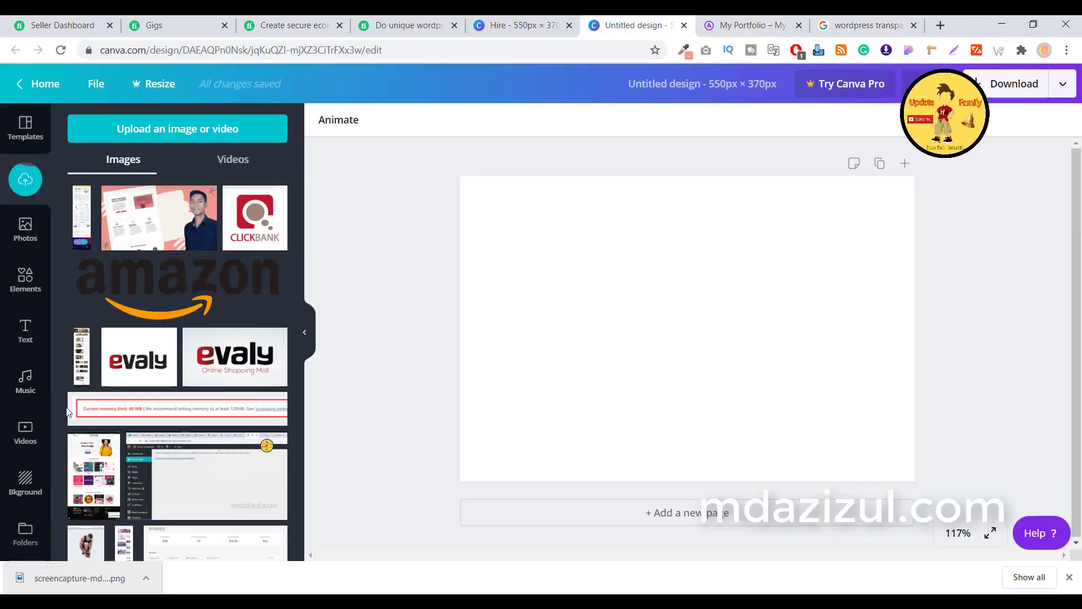
{"action": "scroll", "coordinate": [138, 378], "scroll_direction": "down", "scroll_amount": 10}
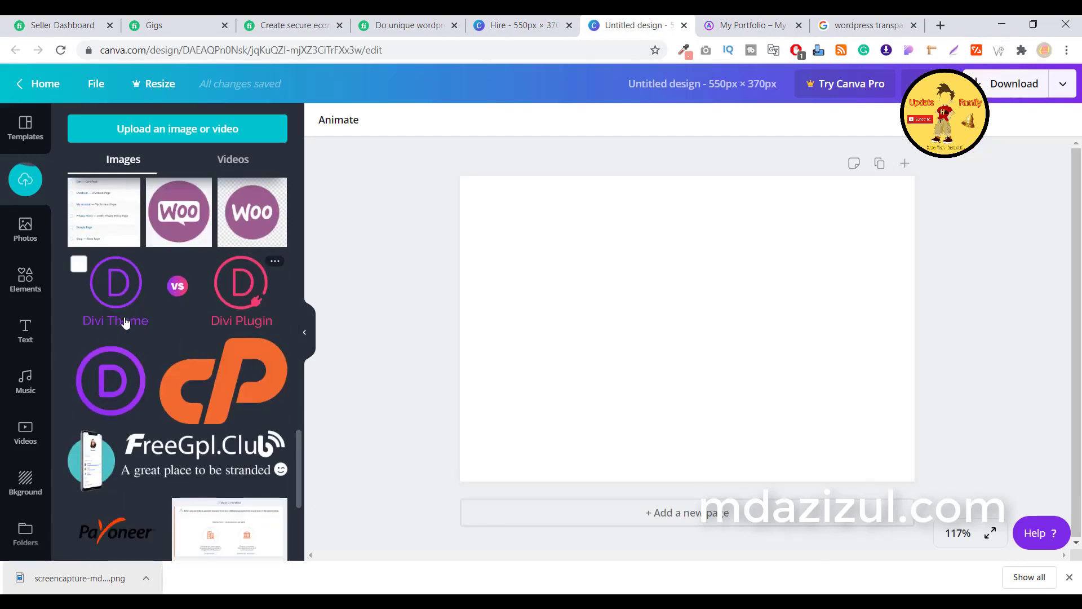
{"action": "scroll", "coordinate": [126, 322], "scroll_direction": "down", "scroll_amount": 15}
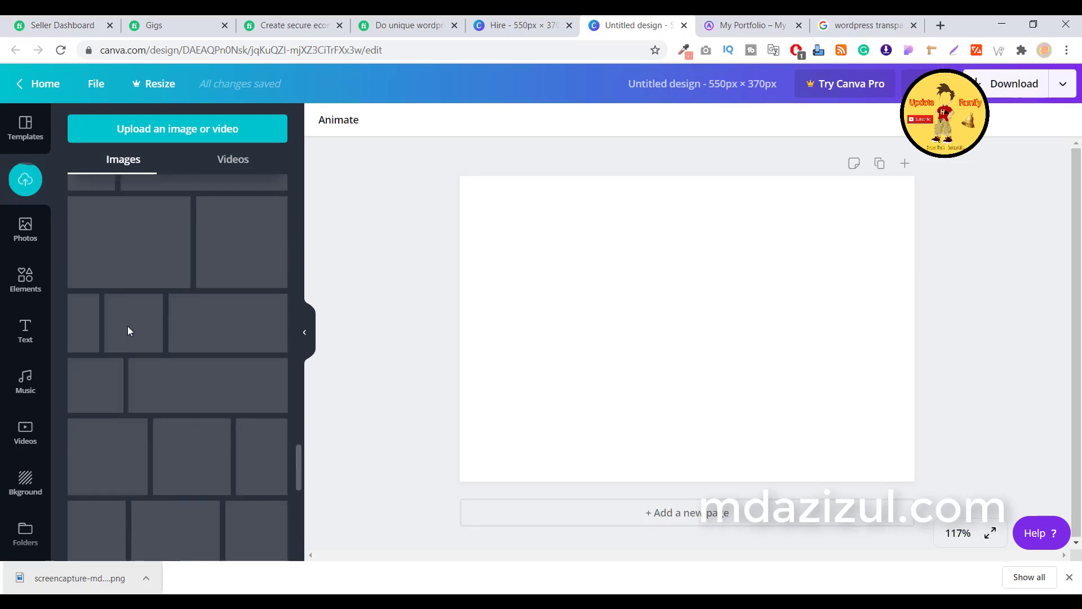
{"action": "scroll", "coordinate": [128, 327], "scroll_direction": "up", "scroll_amount": 20}
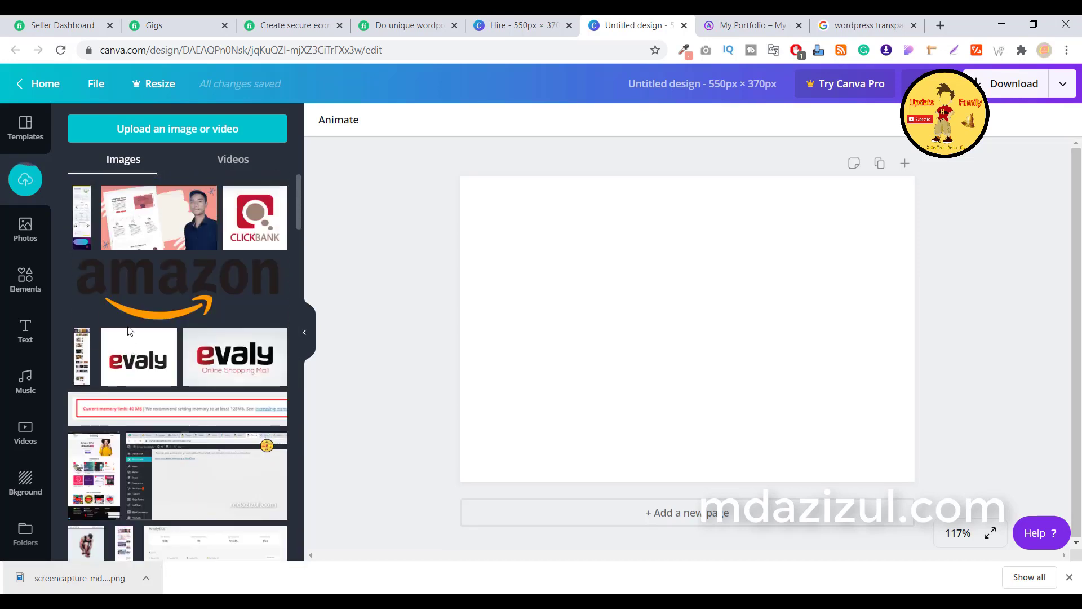
{"action": "left_click", "coordinate": [82, 216]}
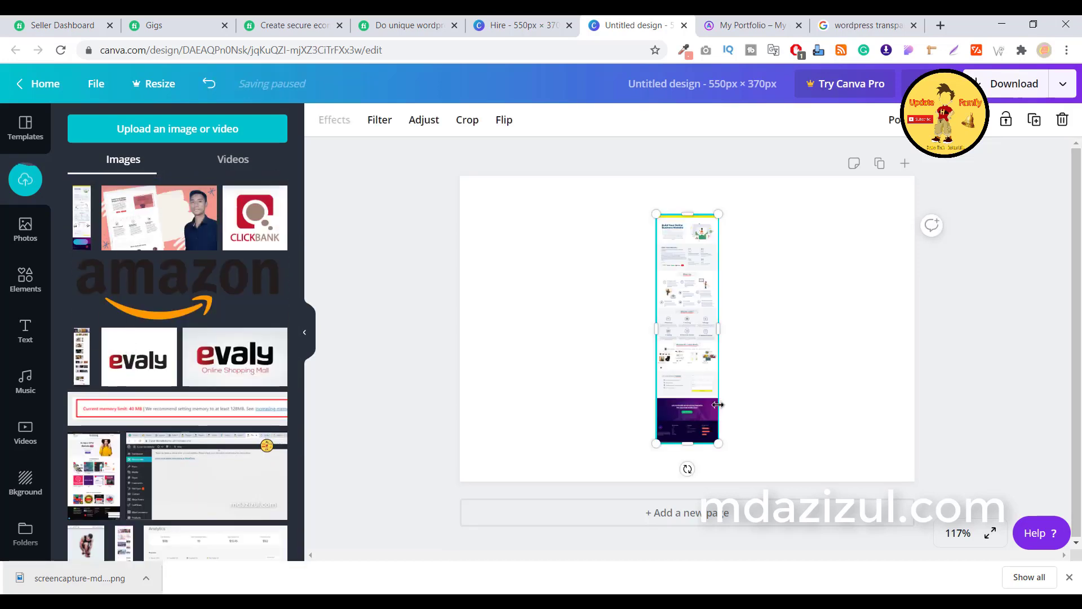
Step: Enlarge the website screenshot to about 260 px wide and move it down so its header lies within the page
{"action": "left_click_drag", "start_coordinate": [719, 444], "coordinate": [896, 581]}
{"action": "left_click_drag", "start_coordinate": [693, 301], "coordinate": [597, 299]}
{"action": "left_click_drag", "start_coordinate": [684, 211], "coordinate": [720, 133]}
{"action": "left_click_drag", "start_coordinate": [646, 297], "coordinate": [615, 466]}
{"action": "left_click_drag", "start_coordinate": [765, 178], "coordinate": [758, 141]}
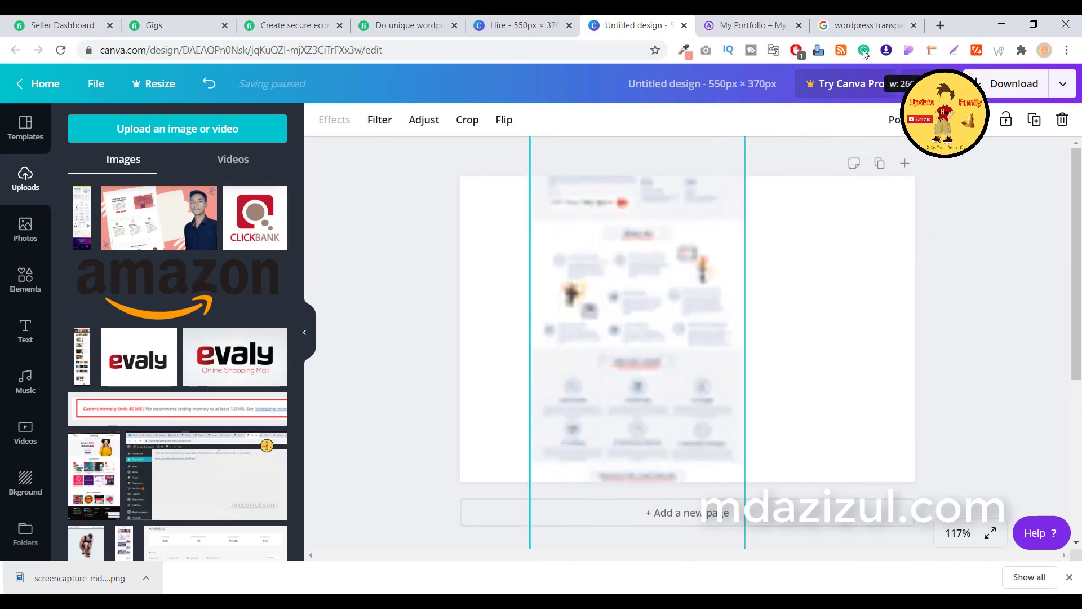
{"action": "left_click_drag", "start_coordinate": [733, 420], "coordinate": [693, 451]}
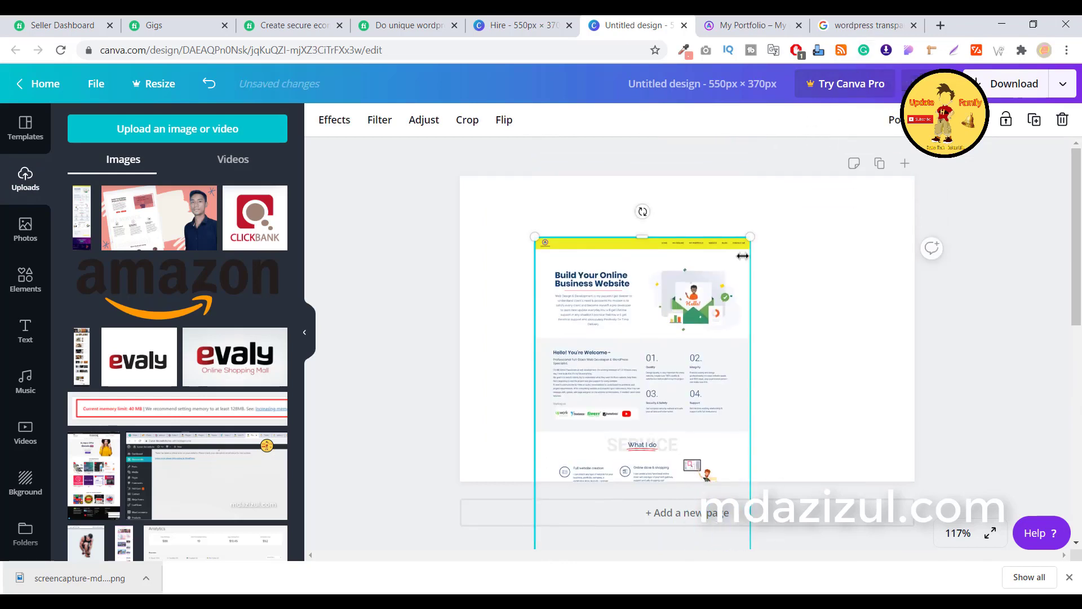
Step: Enlarge and reposition the screenshot so its header and hero section fill the whole page width from the top edge
{"action": "left_click_drag", "start_coordinate": [750, 236], "coordinate": [913, 79]}
{"action": "left_click_drag", "start_coordinate": [698, 348], "coordinate": [639, 523]}
{"action": "left_click_drag", "start_coordinate": [747, 210], "coordinate": [824, 396]}
{"action": "left_click", "coordinate": [997, 361]}
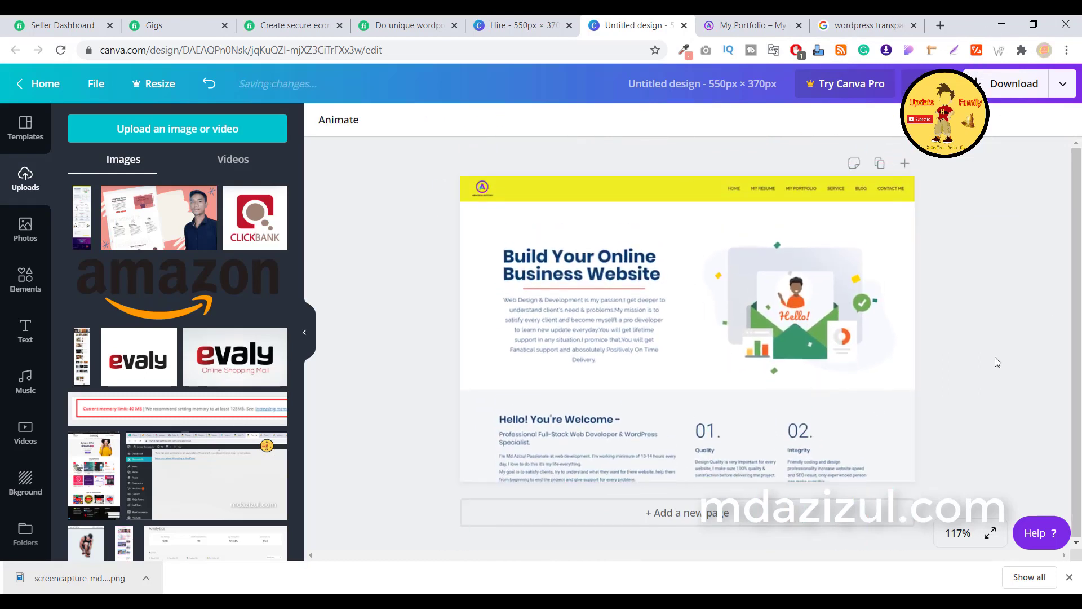
{"action": "left_click", "coordinate": [902, 349]}
{"action": "left_click", "coordinate": [945, 294]}
{"action": "left_click", "coordinate": [778, 265]}
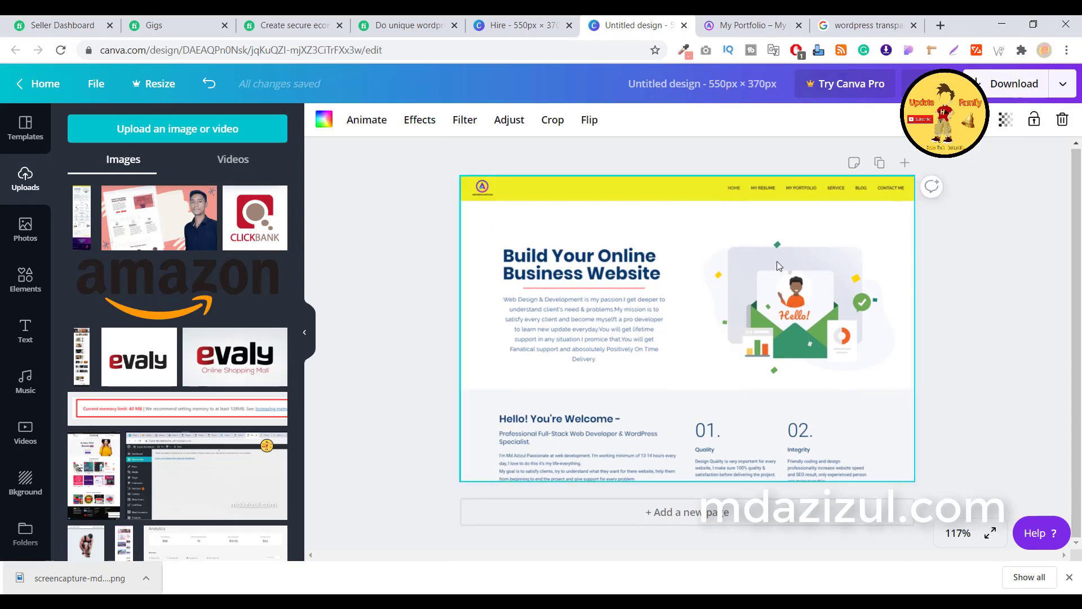
{"action": "left_click", "coordinate": [974, 261]}
Step: Add the uploaded pink Elementor icon to the page, shrink it and place it near the page's lower middle
{"action": "scroll", "coordinate": [178, 338], "scroll_direction": "down", "scroll_amount": 10}
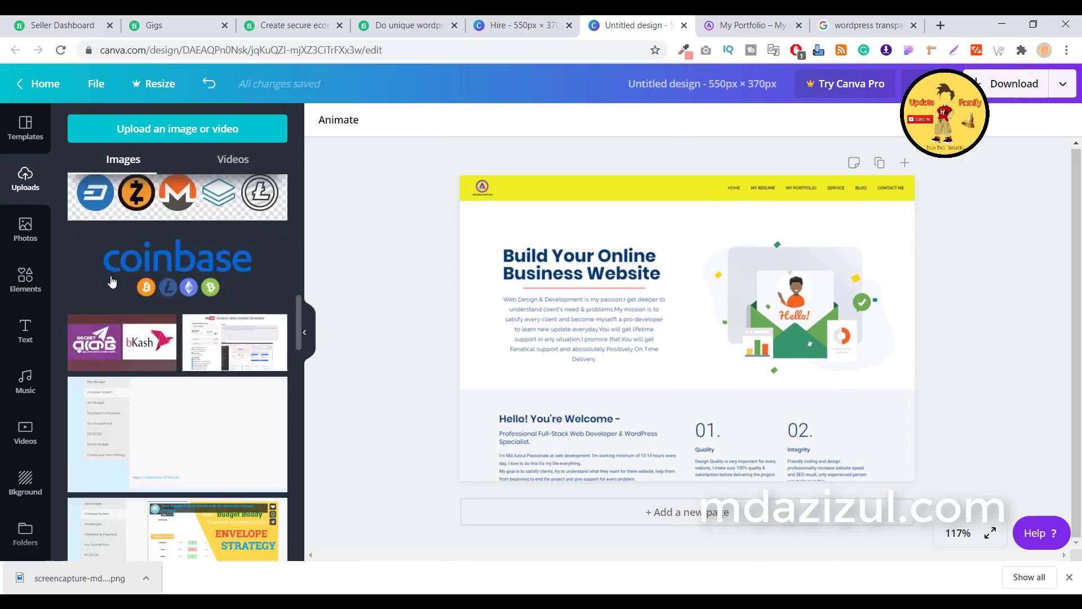
{"action": "left_click", "coordinate": [134, 284]}
{"action": "left_click_drag", "start_coordinate": [769, 405], "coordinate": [672, 438]}
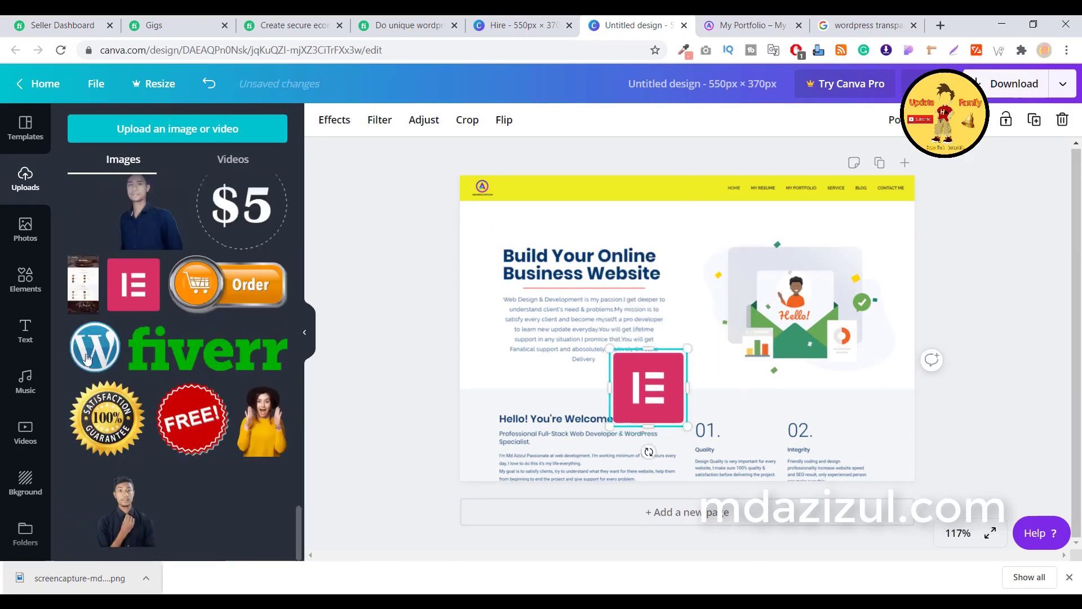
Step: Add the uploaded WordPress logo, shrink it to roughly half size and place it beside the Elementor icon over the hero illustration
{"action": "scroll", "coordinate": [179, 194], "scroll_direction": "up", "scroll_amount": 2}
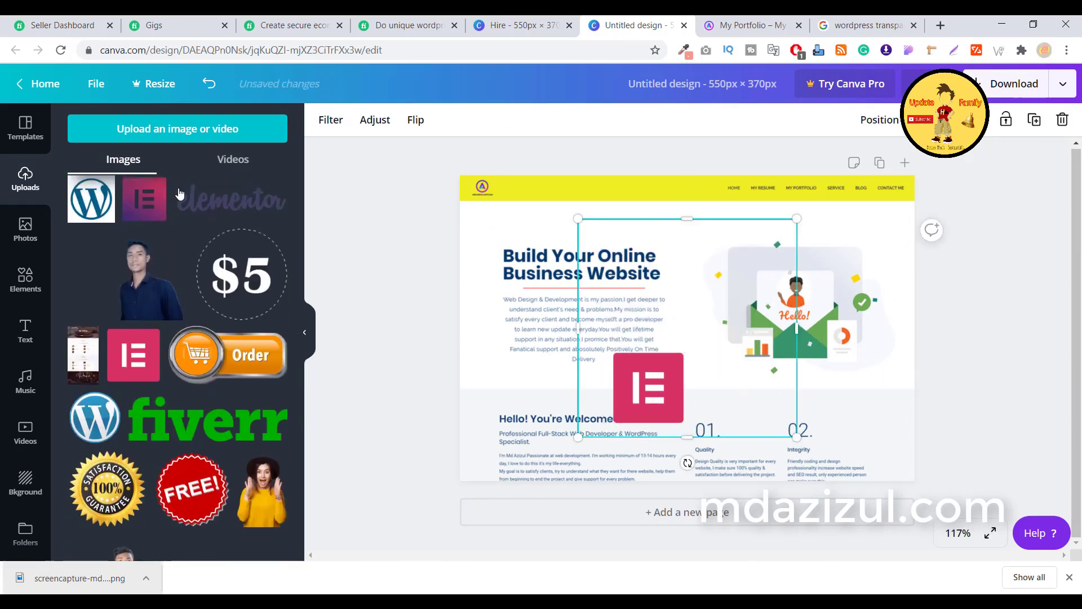
{"action": "left_click", "coordinate": [91, 199]}
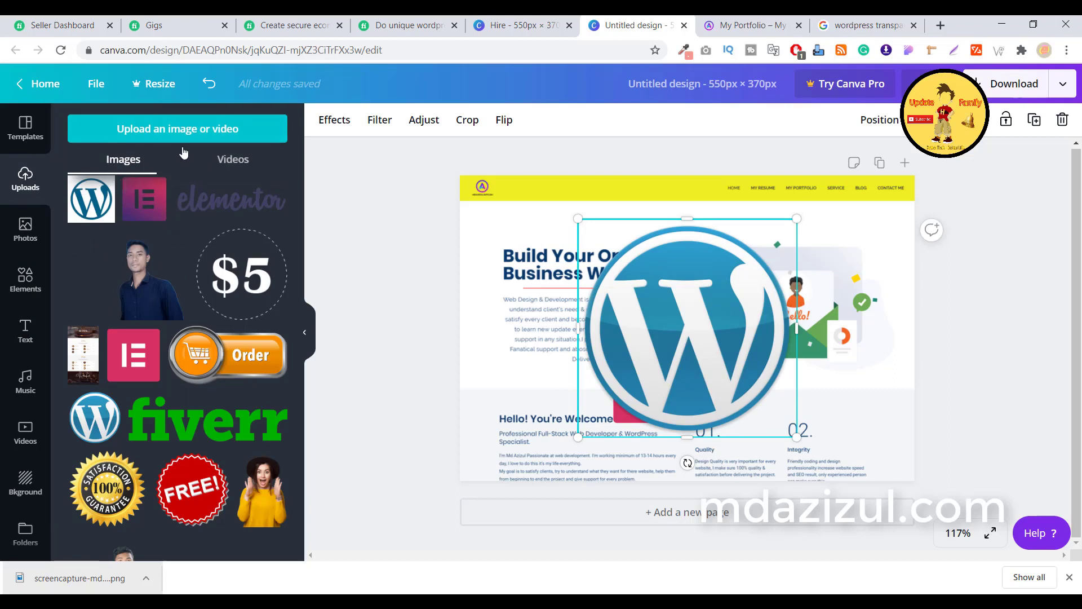
{"action": "left_click_drag", "start_coordinate": [789, 354], "coordinate": [907, 379]}
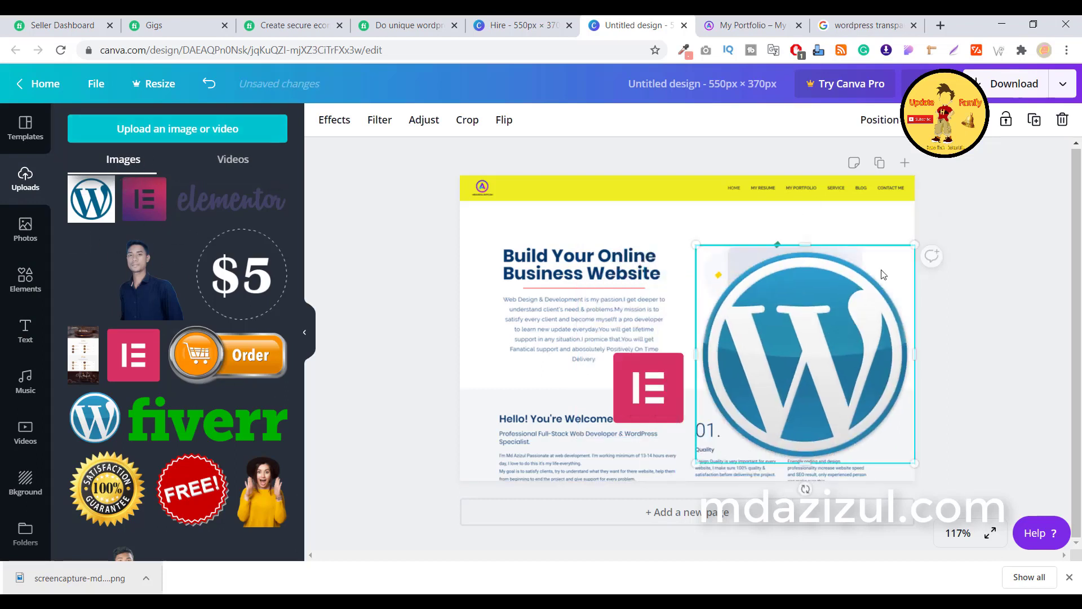
{"action": "left_click_drag", "start_coordinate": [918, 243], "coordinate": [820, 339]}
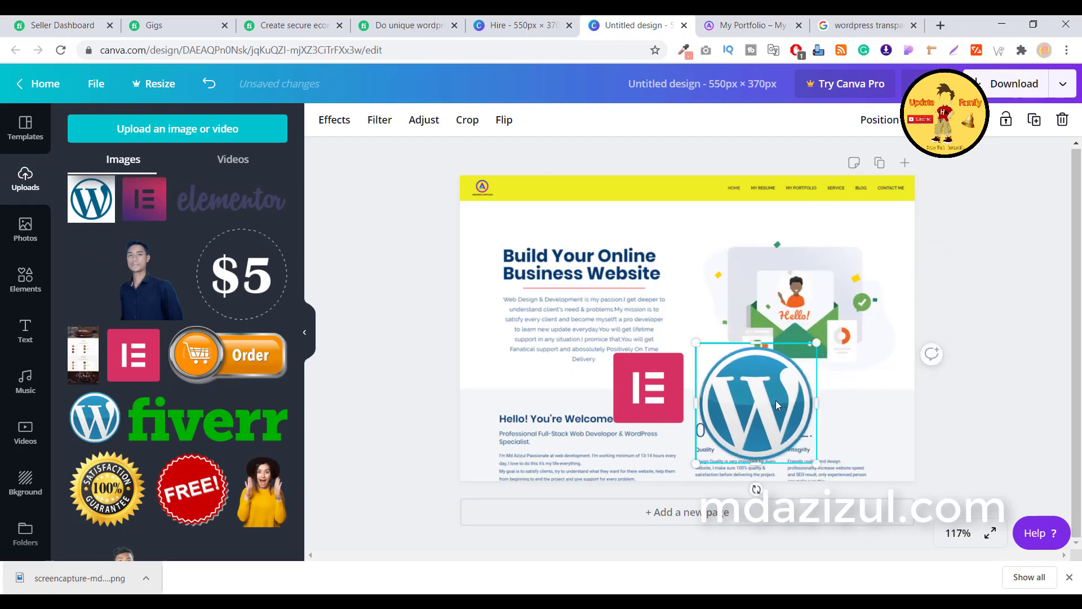
{"action": "left_click_drag", "start_coordinate": [761, 399], "coordinate": [796, 381]}
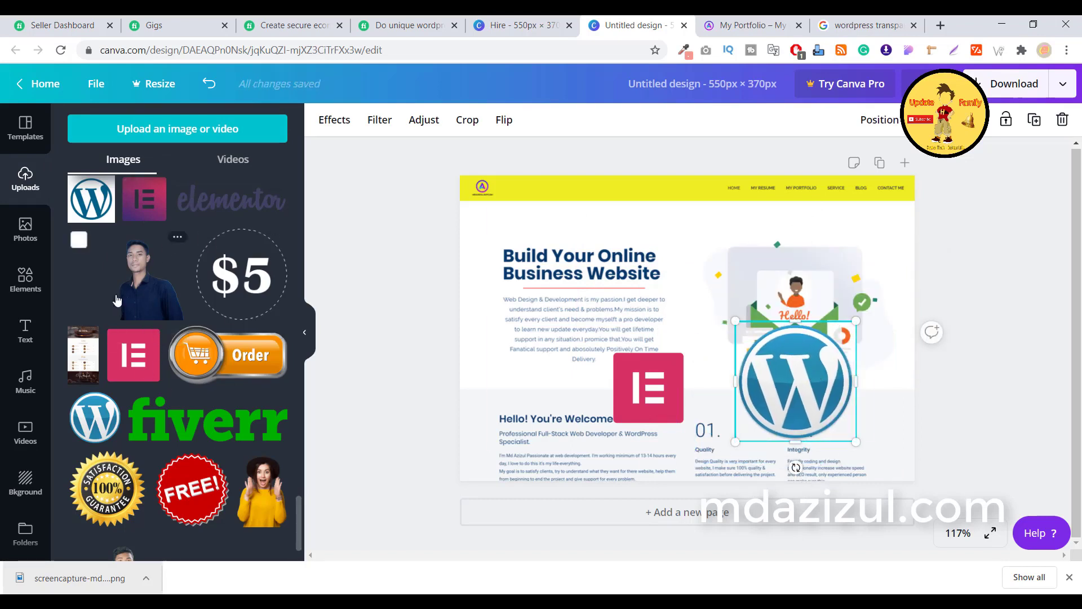
Step: Browse the photo, element and background libraries, and return to the uploaded images
{"action": "left_click", "coordinate": [26, 228]}
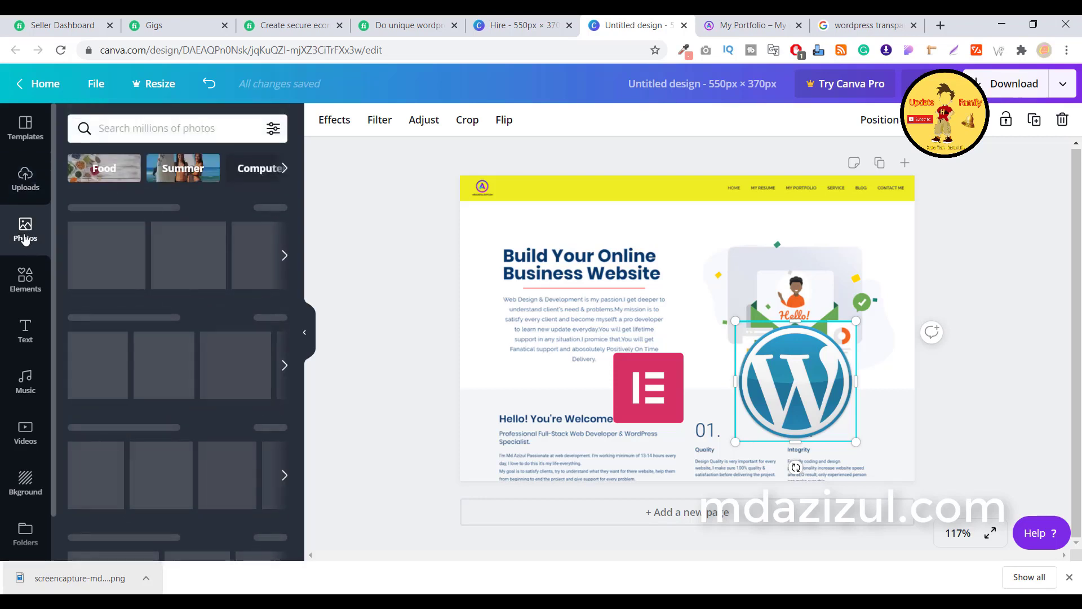
{"action": "scroll", "coordinate": [126, 214], "scroll_direction": "down", "scroll_amount": 5}
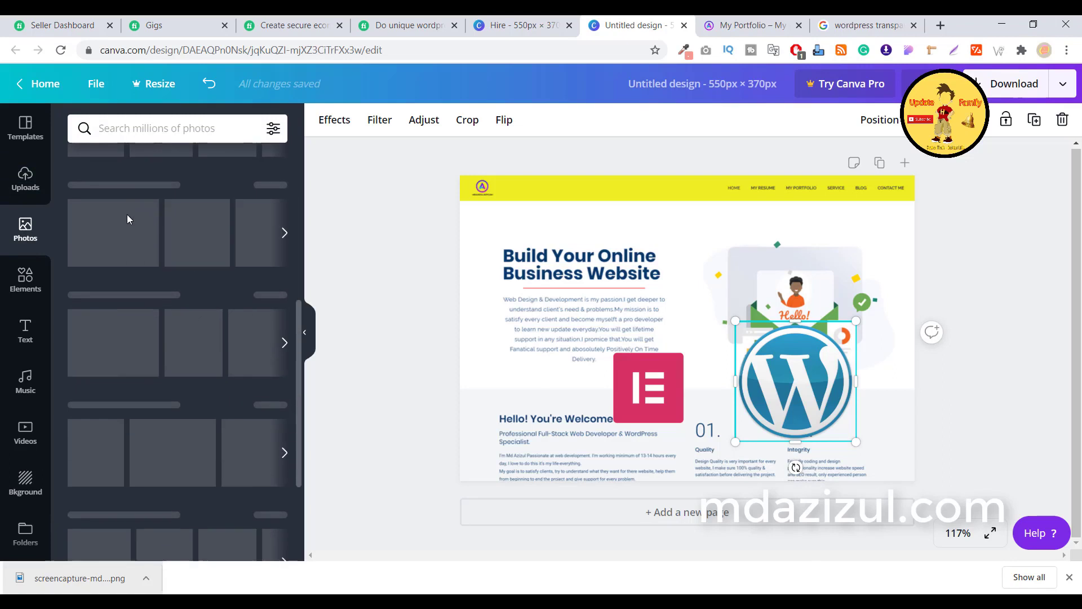
{"action": "left_click", "coordinate": [7, 297]}
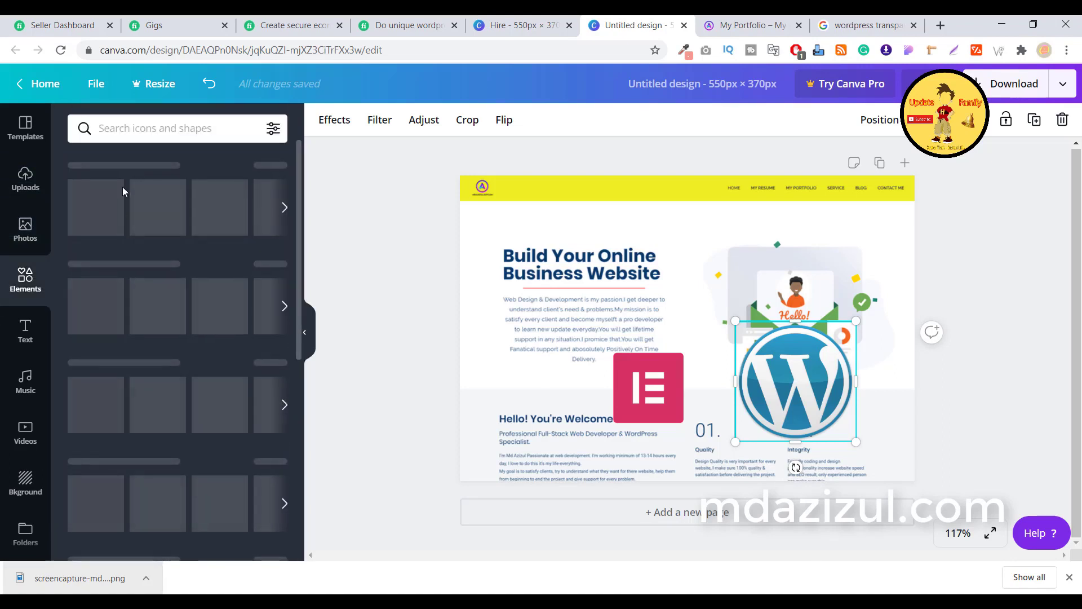
{"action": "scroll", "coordinate": [160, 395], "scroll_direction": "down", "scroll_amount": 4}
{"action": "scroll", "coordinate": [154, 224], "scroll_direction": "up", "scroll_amount": 4}
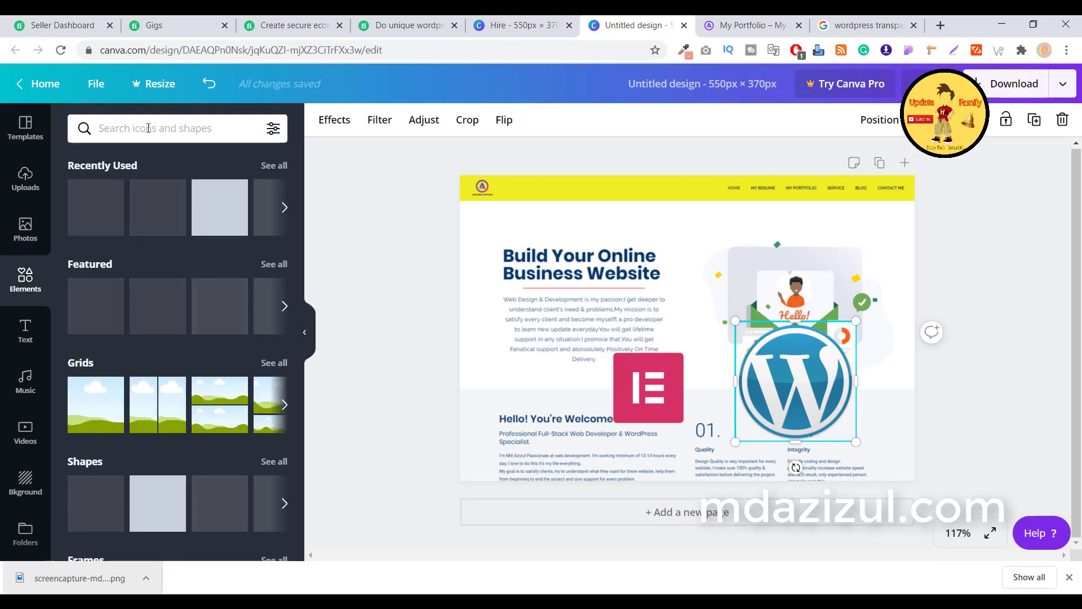
{"action": "left_click", "coordinate": [148, 128]}
{"action": "left_click", "coordinate": [25, 230]}
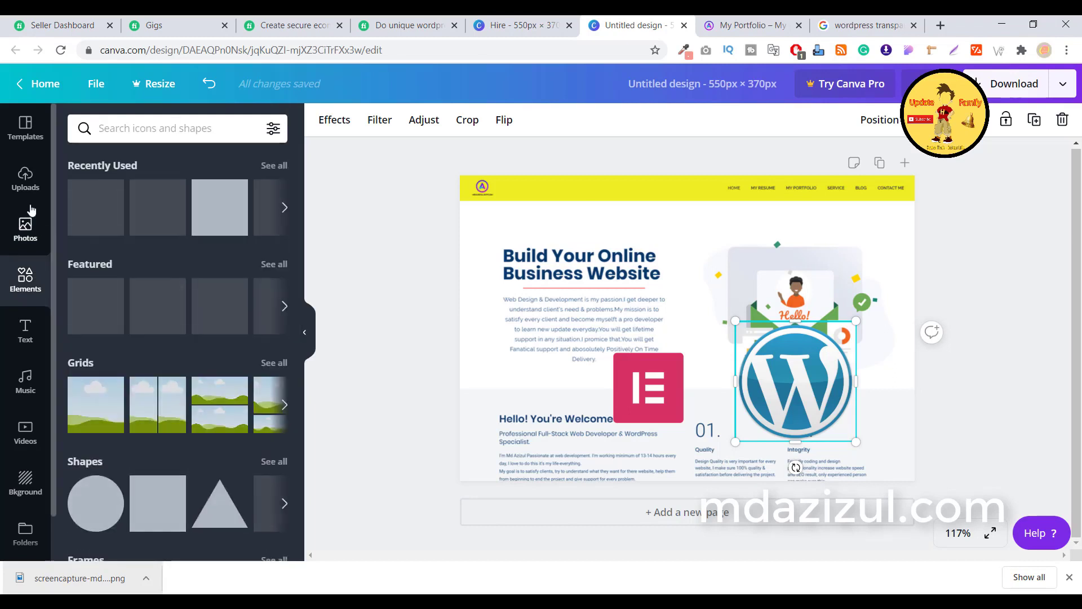
{"action": "left_click", "coordinate": [14, 195]}
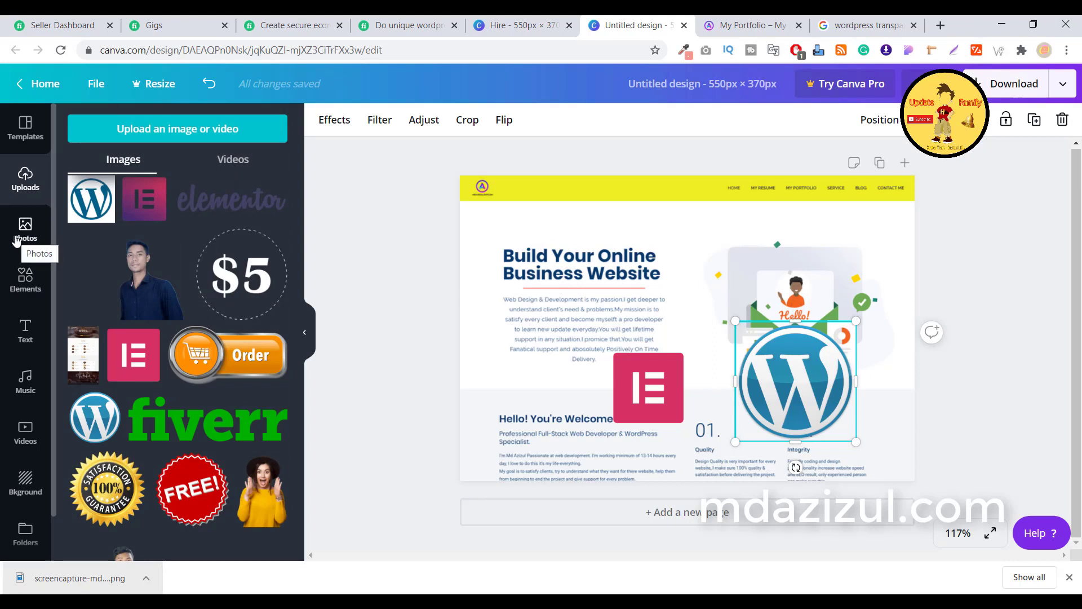
{"action": "left_click", "coordinate": [26, 483]}
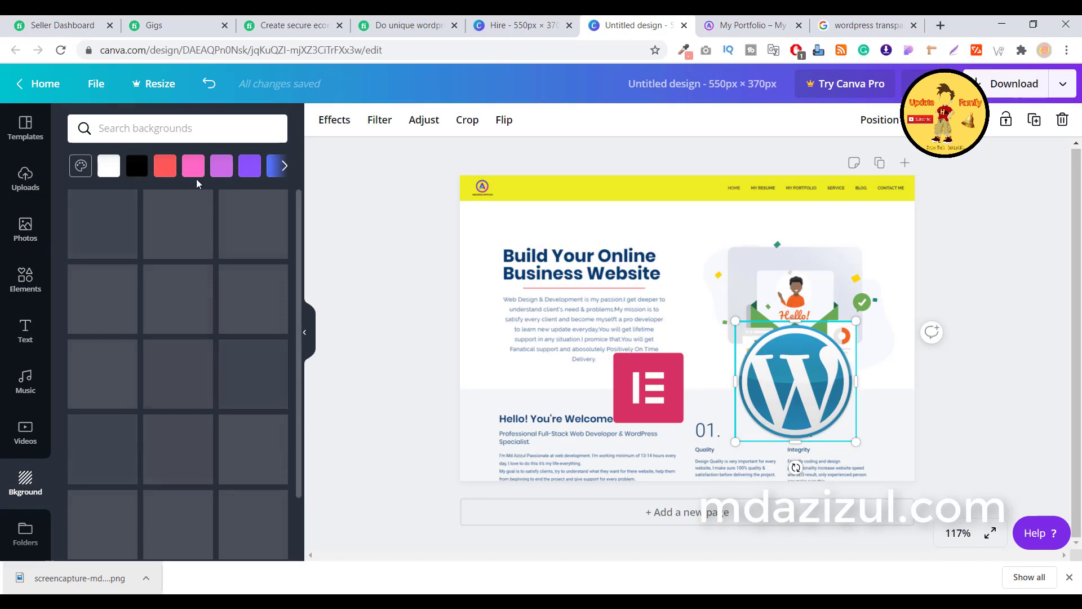
{"action": "left_click", "coordinate": [24, 178]}
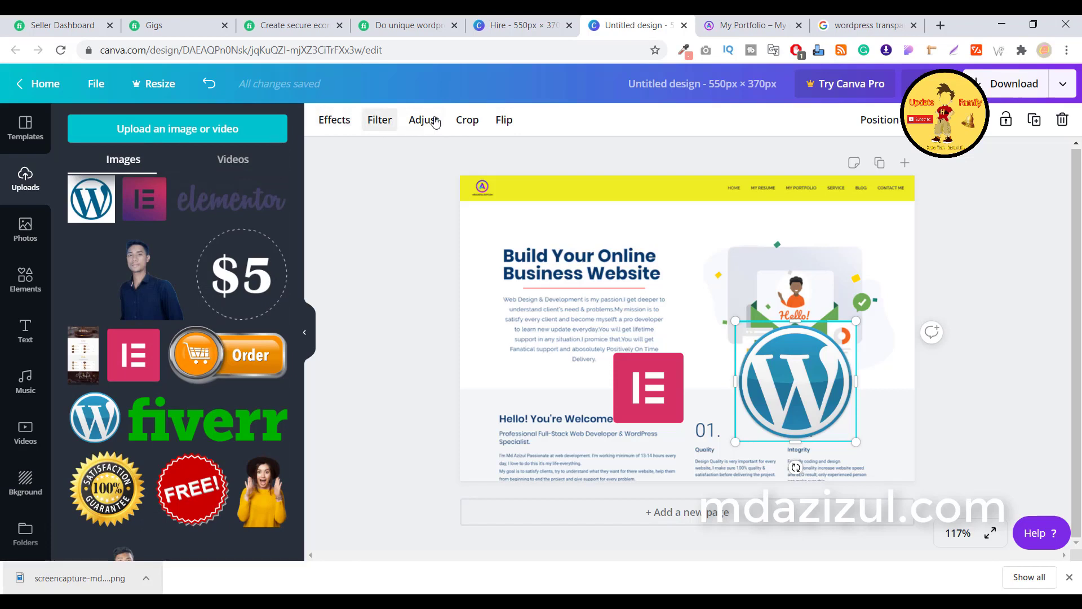
Step: Flip the WordPress logo horizontally and flip it back
{"action": "left_click", "coordinate": [516, 122]}
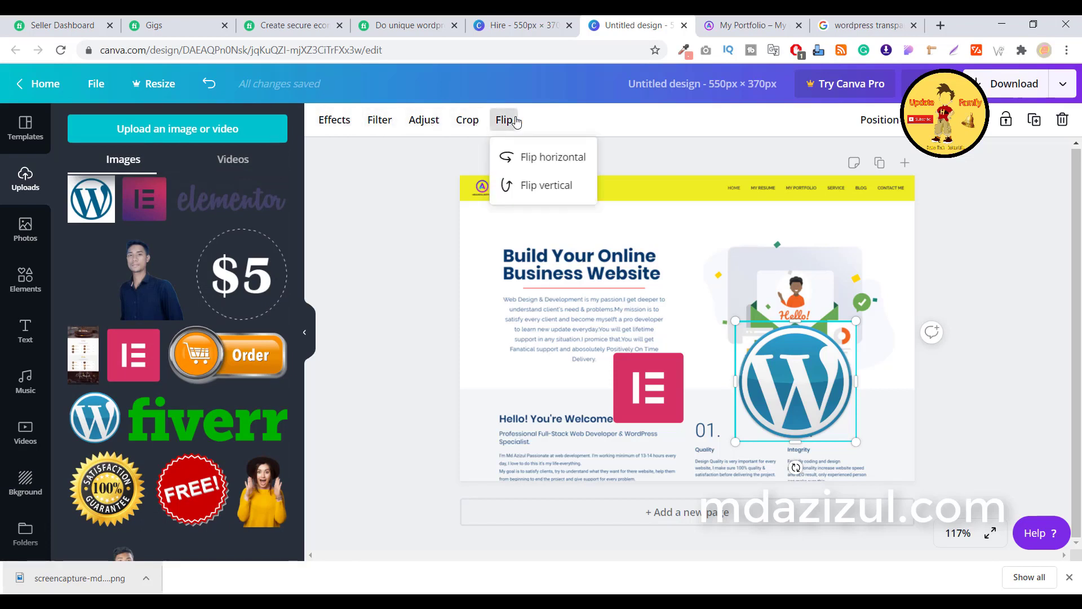
{"action": "left_click", "coordinate": [526, 159]}
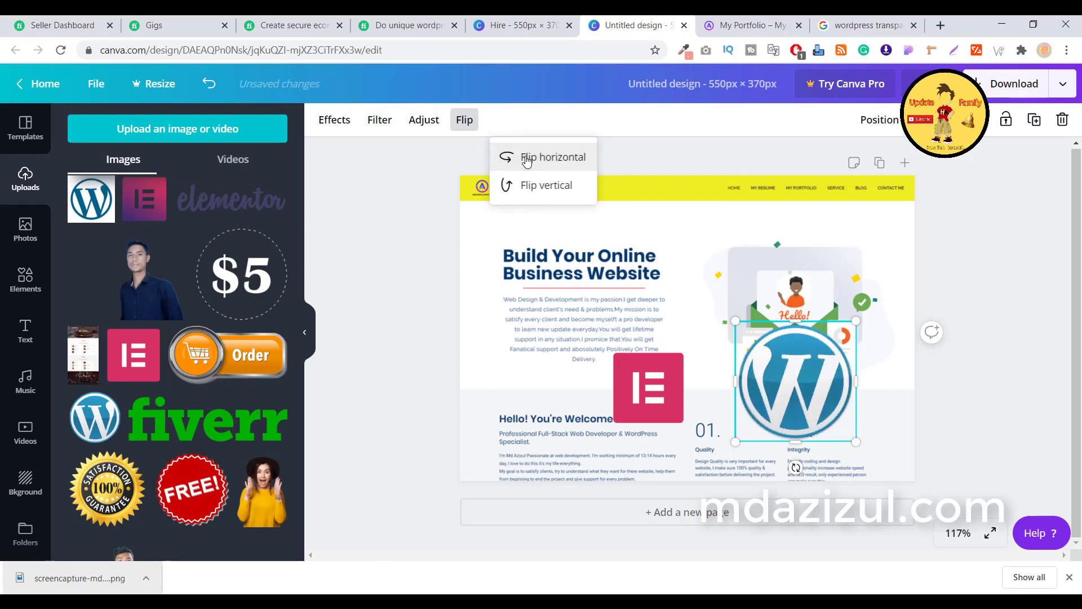
{"action": "left_click", "coordinate": [526, 159]}
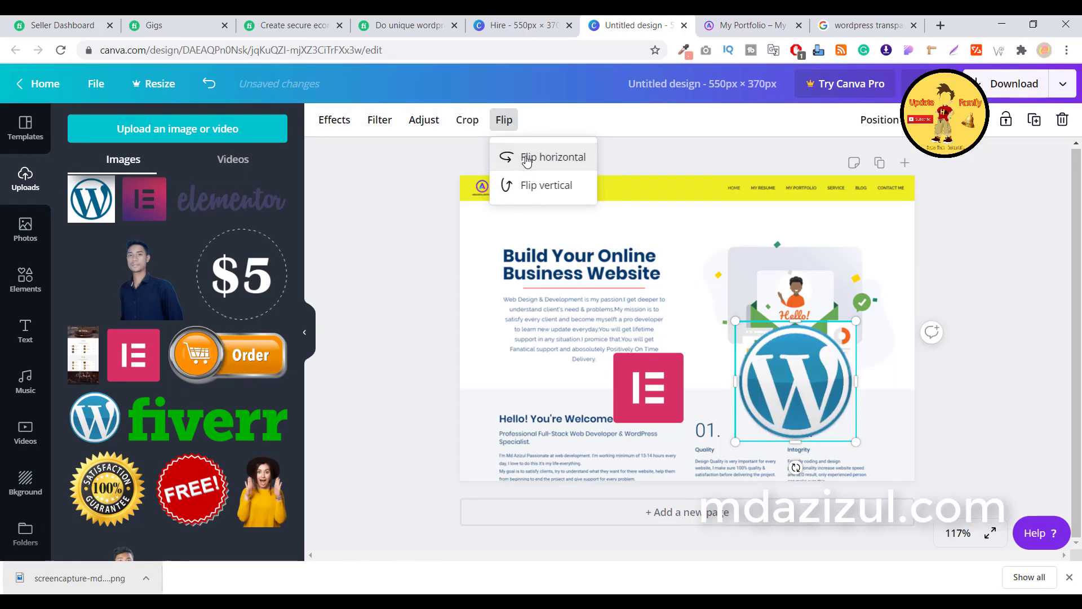
Step: Examine the crop, adjustment and filter options for the WordPress logo without changing it
{"action": "left_click", "coordinate": [468, 120]}
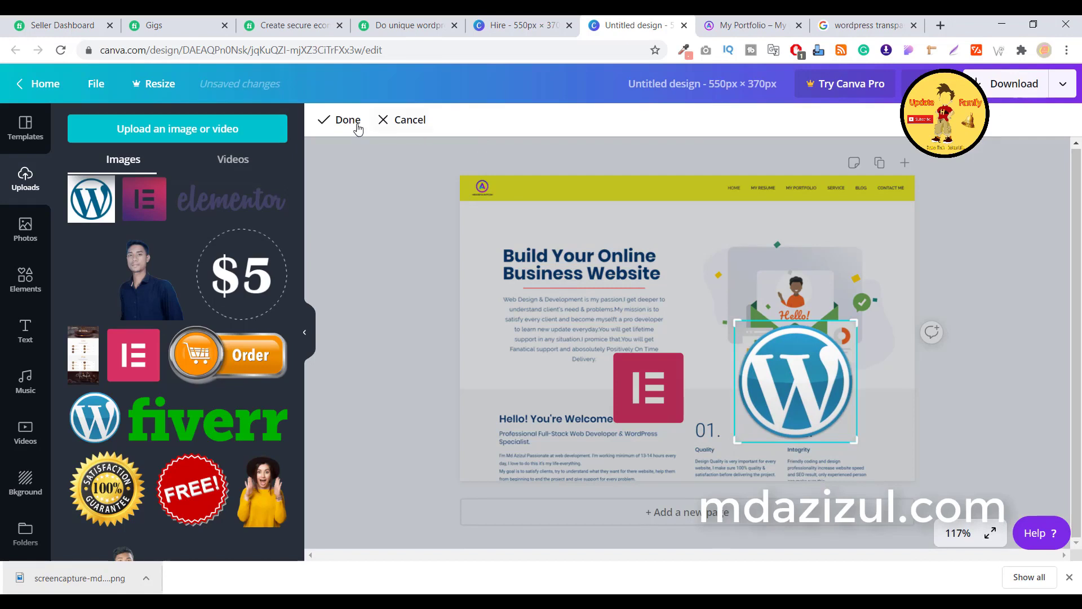
{"action": "left_click", "coordinate": [343, 119]}
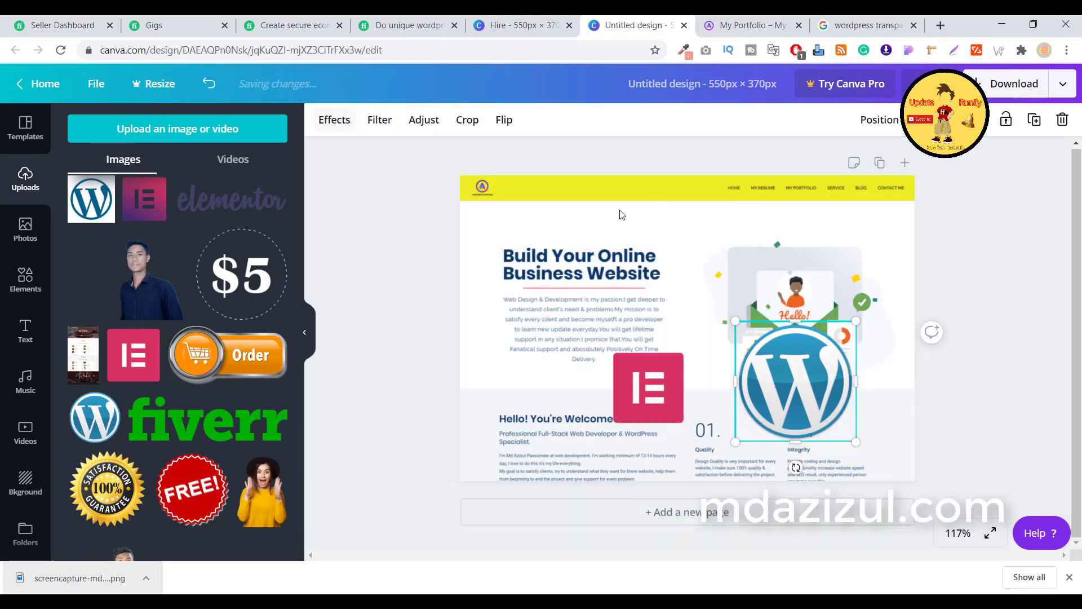
{"action": "left_click", "coordinate": [425, 123]}
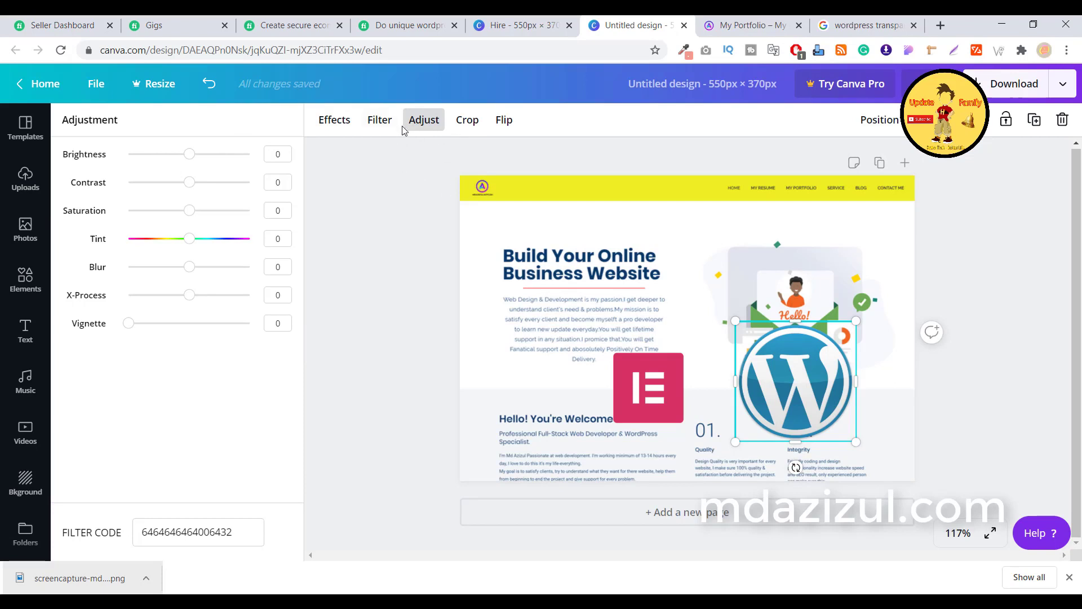
{"action": "left_click", "coordinate": [415, 120]}
{"action": "left_click", "coordinate": [373, 124]}
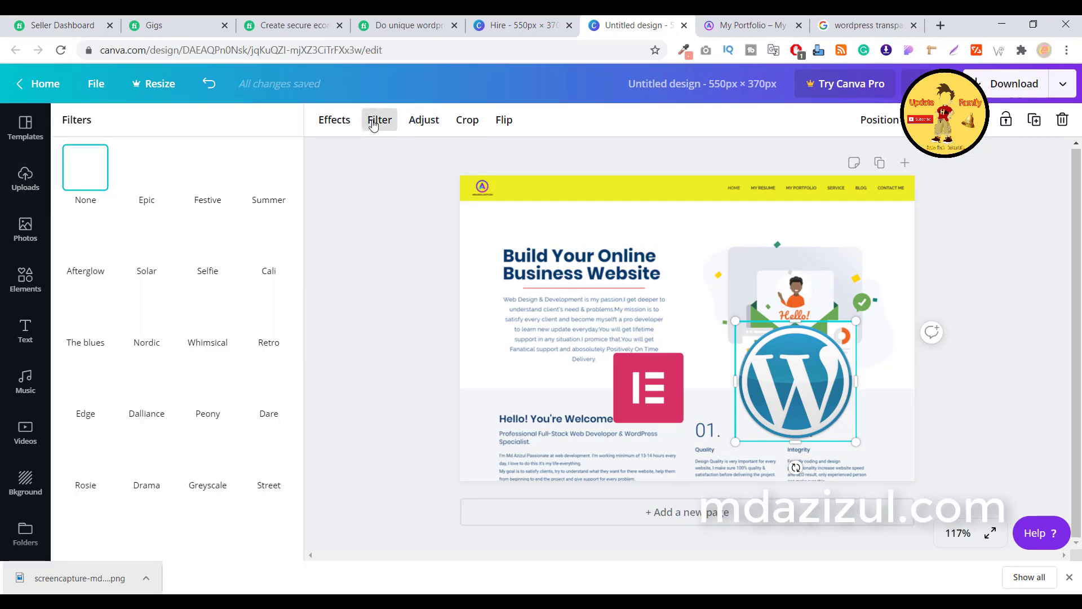
{"action": "left_click", "coordinate": [385, 121]}
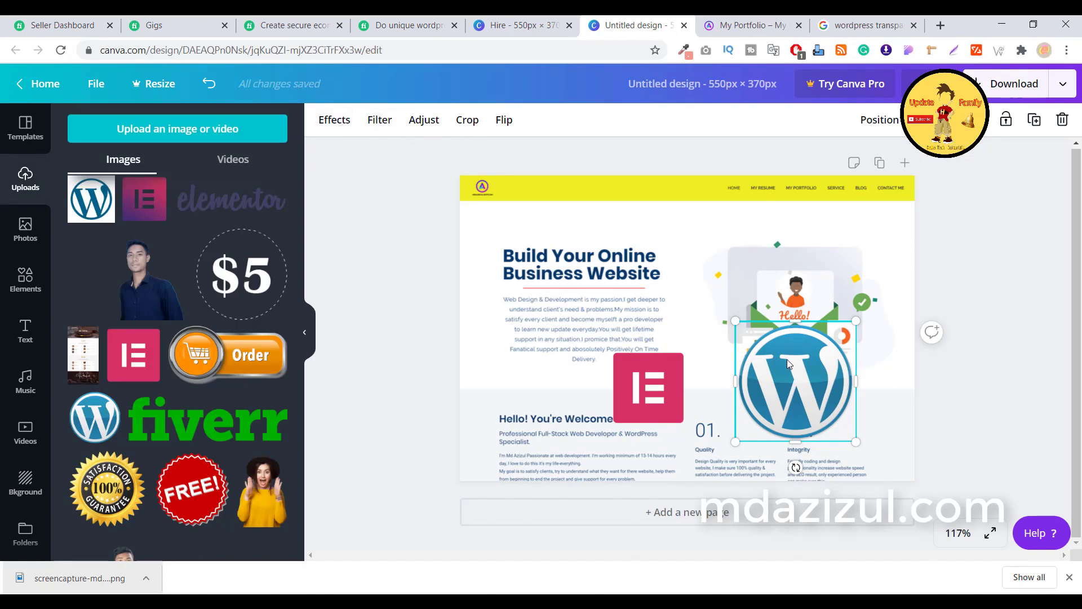
Step: Shrink the WordPress logo to match the Elementor icon and align both in a row below the hero illustration
{"action": "key", "text": "ctrl+z"}
{"action": "key", "text": "ctrl+z"}
{"action": "key", "text": "ctrl+z"}
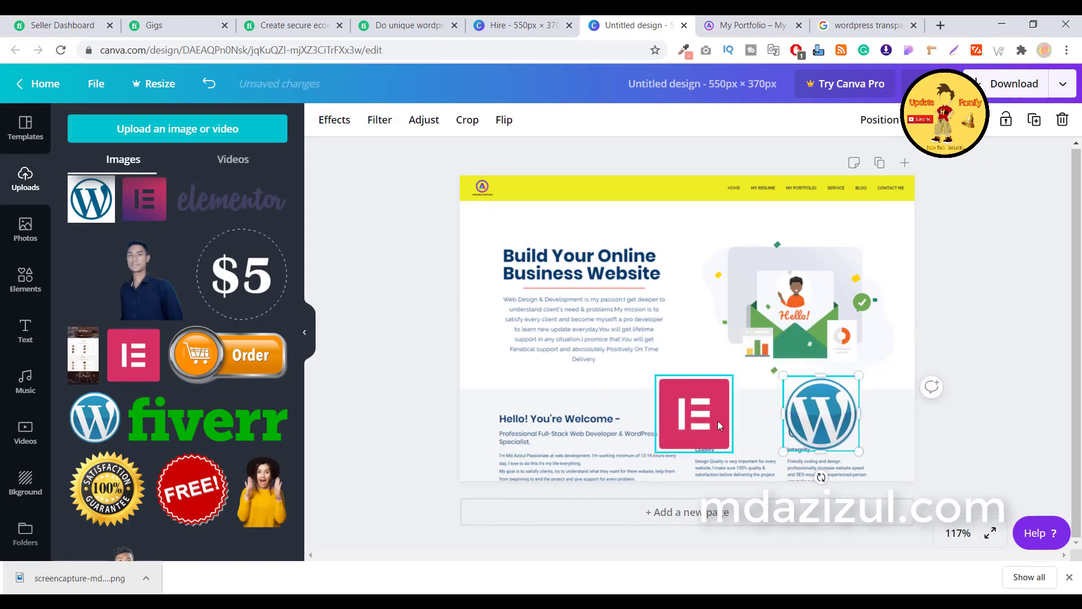
{"action": "left_click", "coordinate": [824, 414]}
{"action": "key", "text": "ctrl+z"}
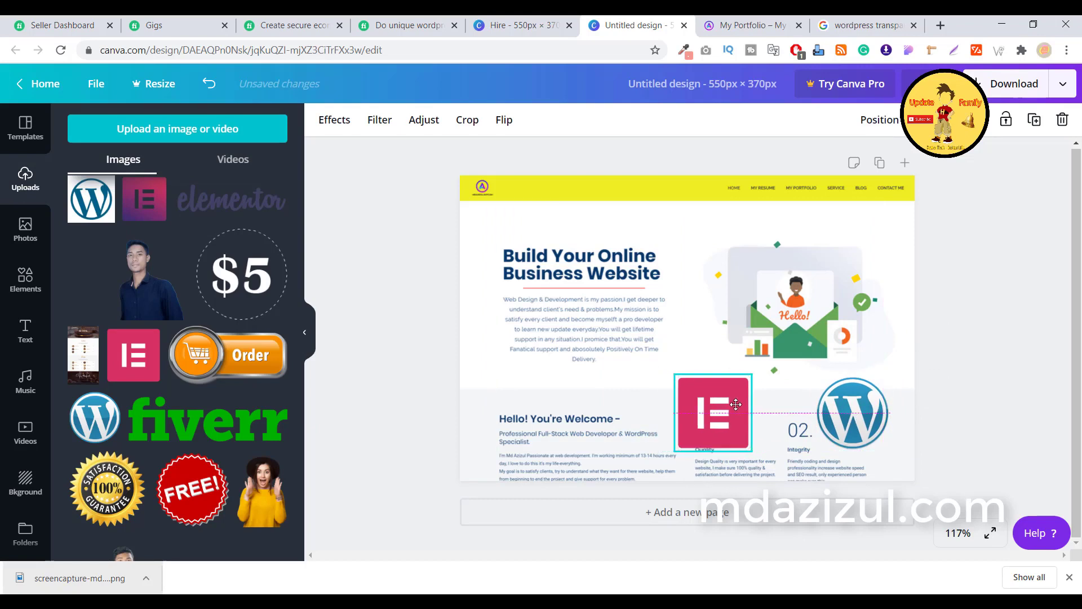
{"action": "left_click", "coordinate": [819, 411]}
{"action": "key", "text": "Escape"}
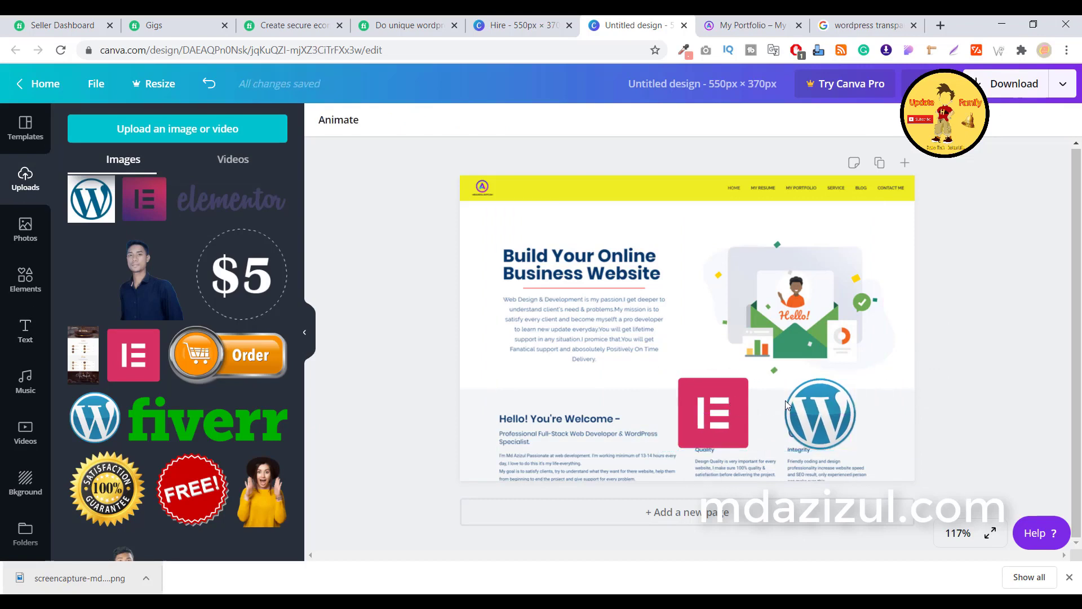
Step: Add a heading to the page and replace its placeholder text with "+"
{"action": "left_click", "coordinate": [25, 329]}
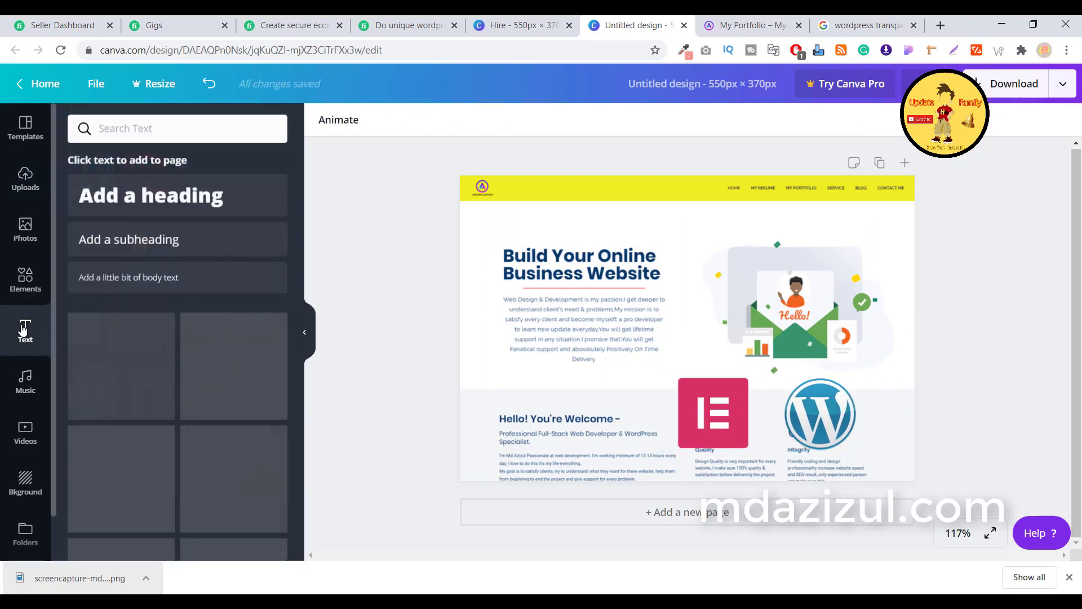
{"action": "left_click", "coordinate": [144, 194]}
{"action": "double_click", "coordinate": [677, 338]}
{"action": "key", "text": "ctrl+a"}
{"action": "key", "text": "BackSpace"}
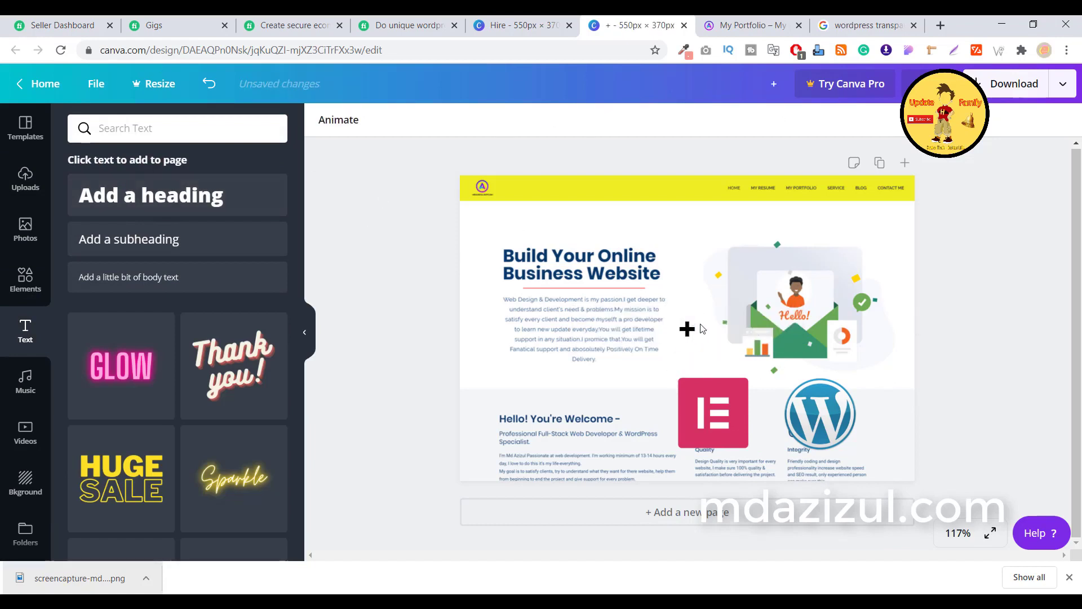
Step: Move the plus sign between the Elementor and WordPress logos and enlarge it to font size 41.2
{"action": "left_click_drag", "start_coordinate": [687, 328], "coordinate": [765, 420]}
{"action": "left_click", "coordinate": [978, 373]}
{"action": "left_click", "coordinate": [774, 424]}
{"action": "left_click_drag", "start_coordinate": [774, 429], "coordinate": [782, 449]}
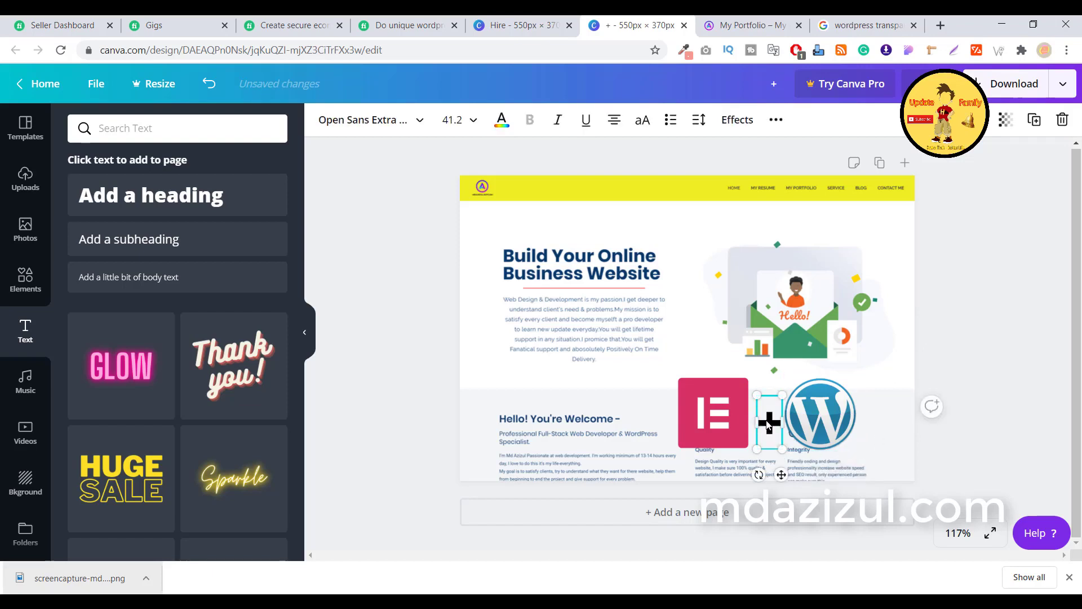
Step: Centre the plus sign vertically between the logos and shift the Elementor icon slightly away to even out the spacing
{"action": "double_click", "coordinate": [768, 422]}
{"action": "left_click", "coordinate": [818, 420]}
{"action": "left_click", "coordinate": [770, 427]}
{"action": "left_click_drag", "start_coordinate": [769, 418], "coordinate": [719, 415]}
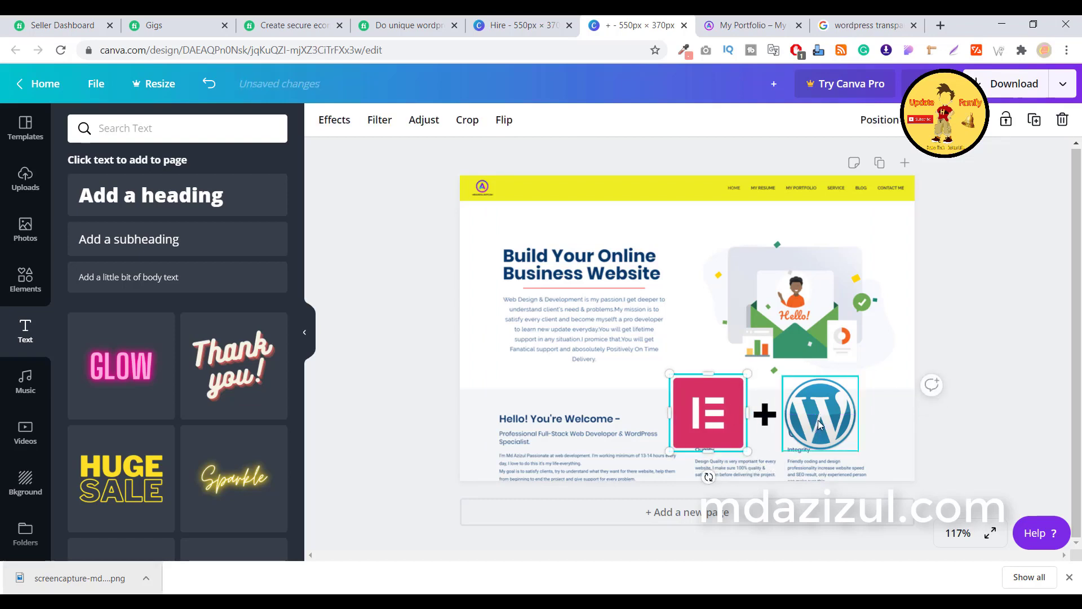
{"action": "left_click", "coordinate": [974, 431]}
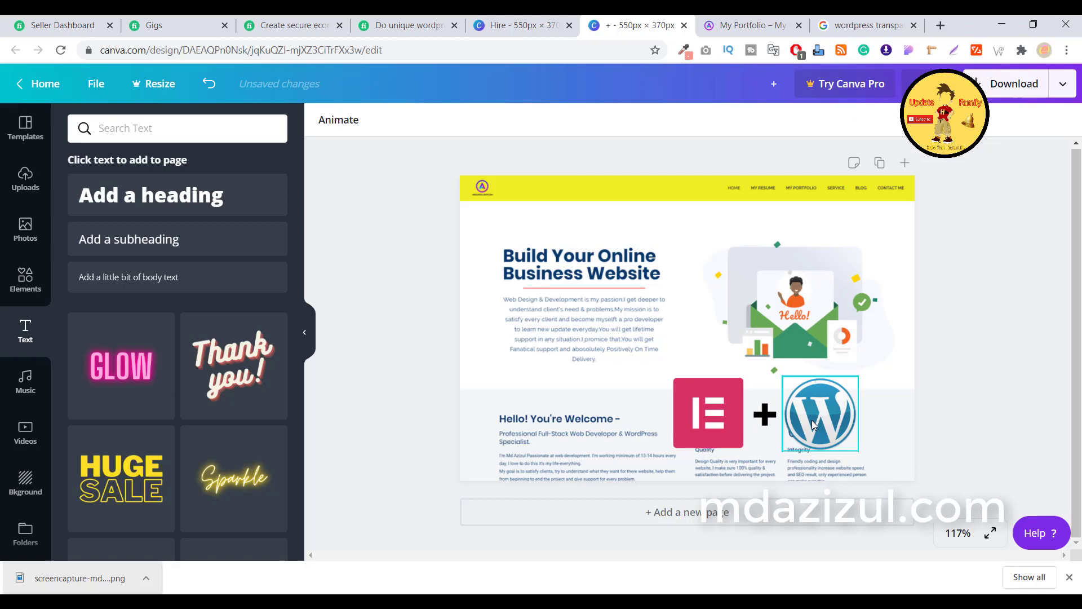
Step: Examine the background colour palette of the page and the font choices for the plus sign
{"action": "left_click", "coordinate": [672, 207]}
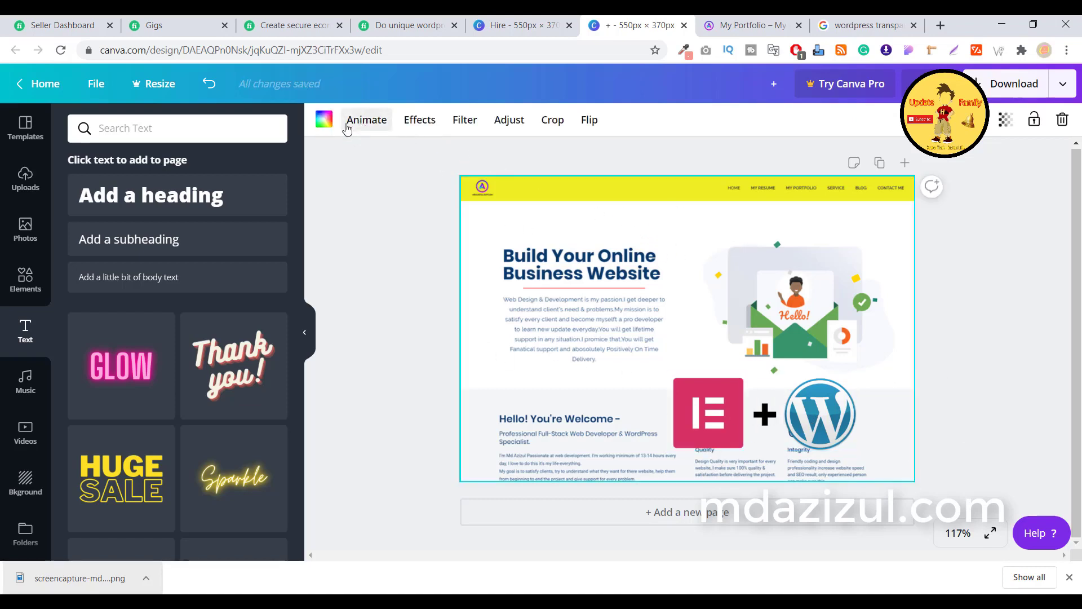
{"action": "left_click", "coordinate": [326, 120]}
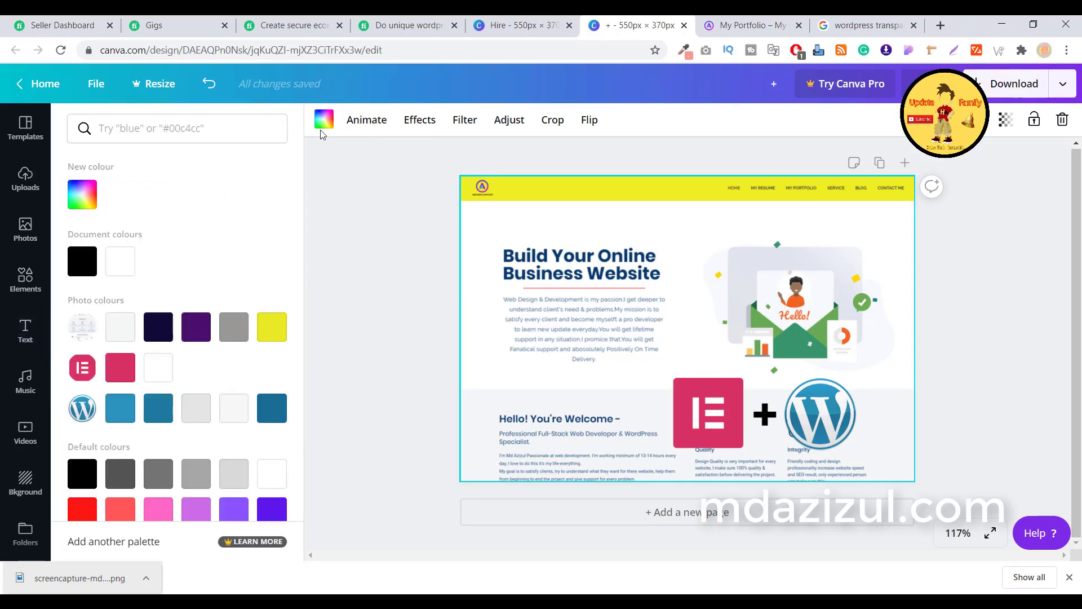
{"action": "left_click", "coordinate": [768, 422]}
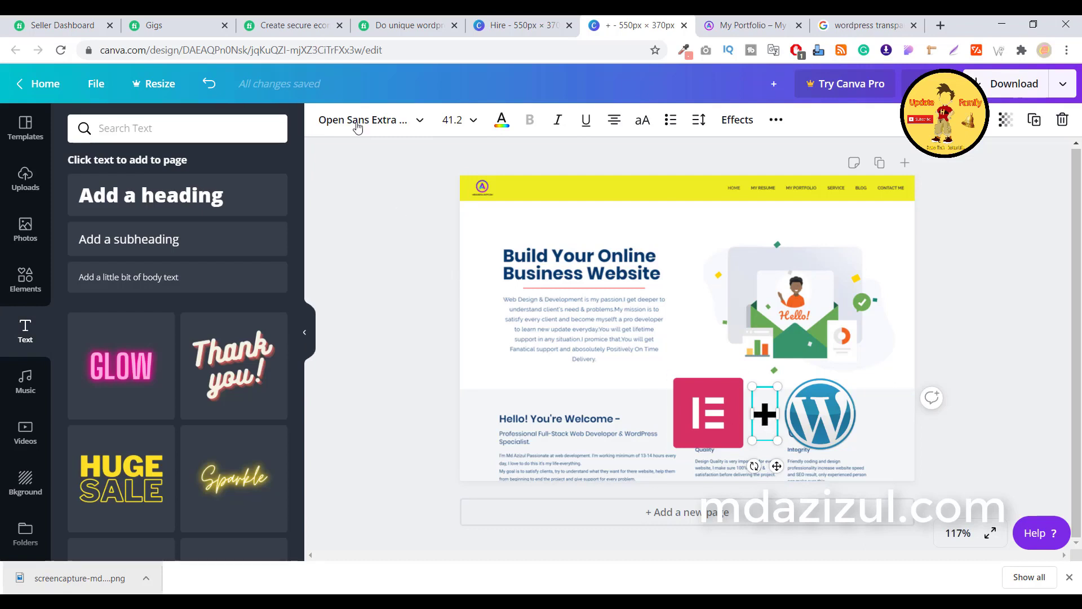
{"action": "left_click", "coordinate": [394, 120]}
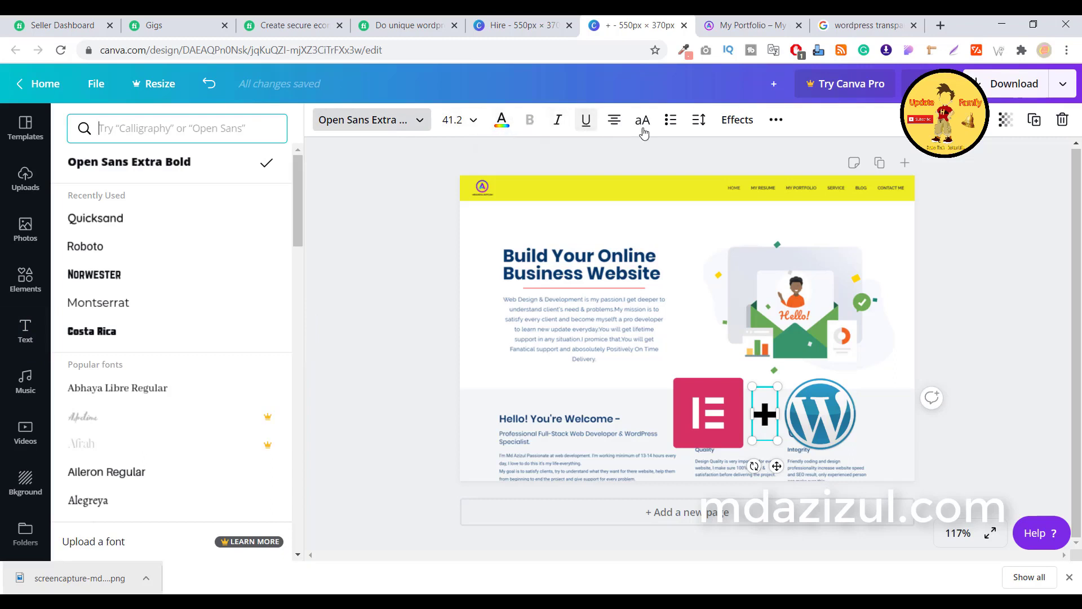
Step: Examine the plus sign's transparency setting and the layer-order options of the WordPress and Elementor logos
{"action": "left_click", "coordinate": [776, 119]}
{"action": "left_click", "coordinate": [776, 119]}
{"action": "key", "text": "Escape"}
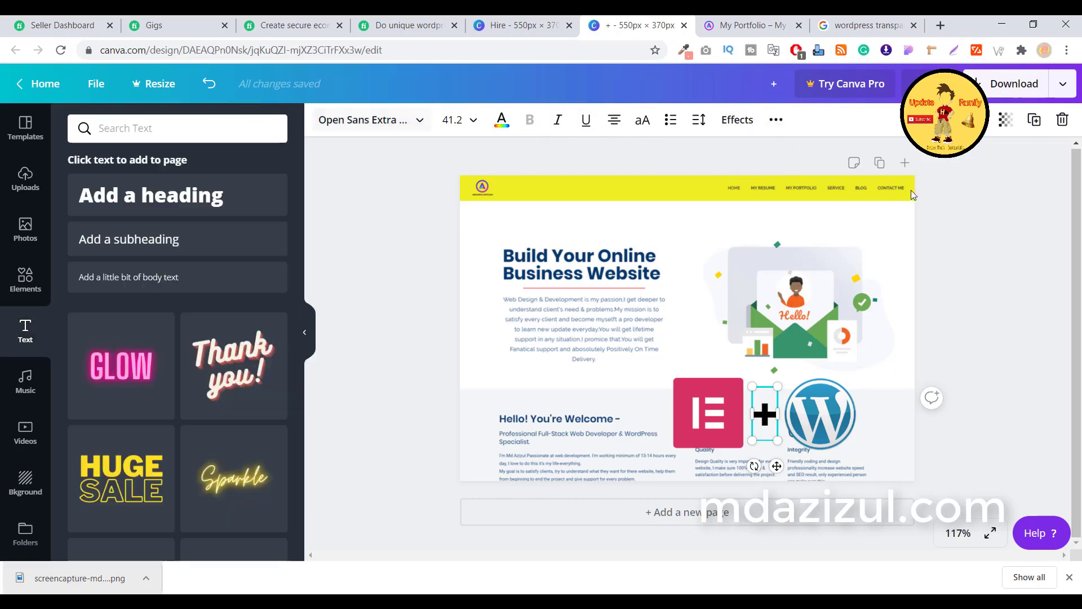
{"action": "left_click", "coordinate": [1006, 119]}
{"action": "left_click_drag", "start_coordinate": [967, 161], "coordinate": [986, 176]}
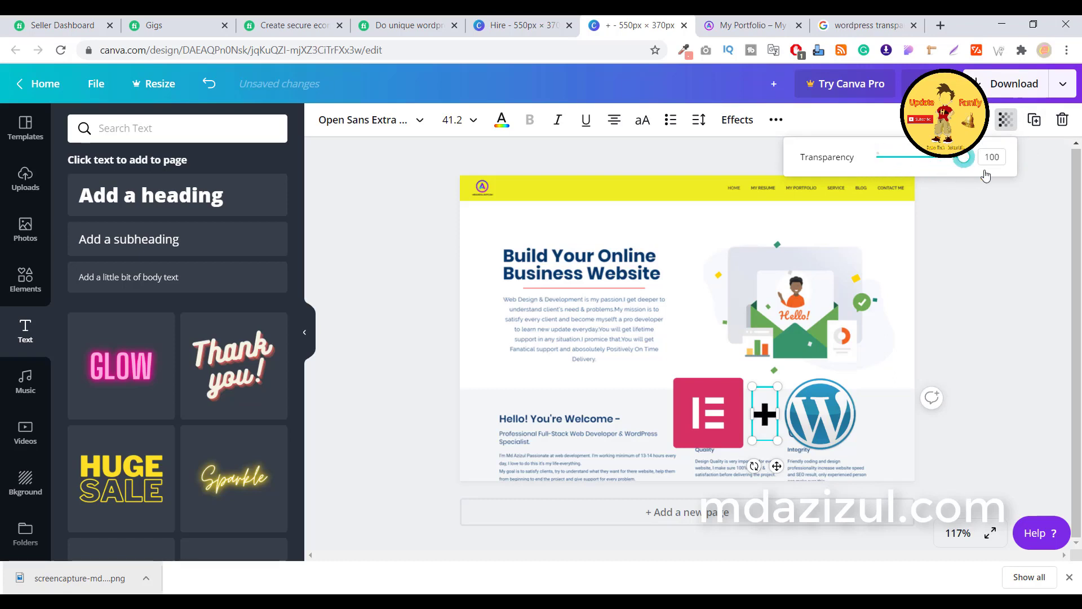
{"action": "left_click", "coordinate": [1009, 197]}
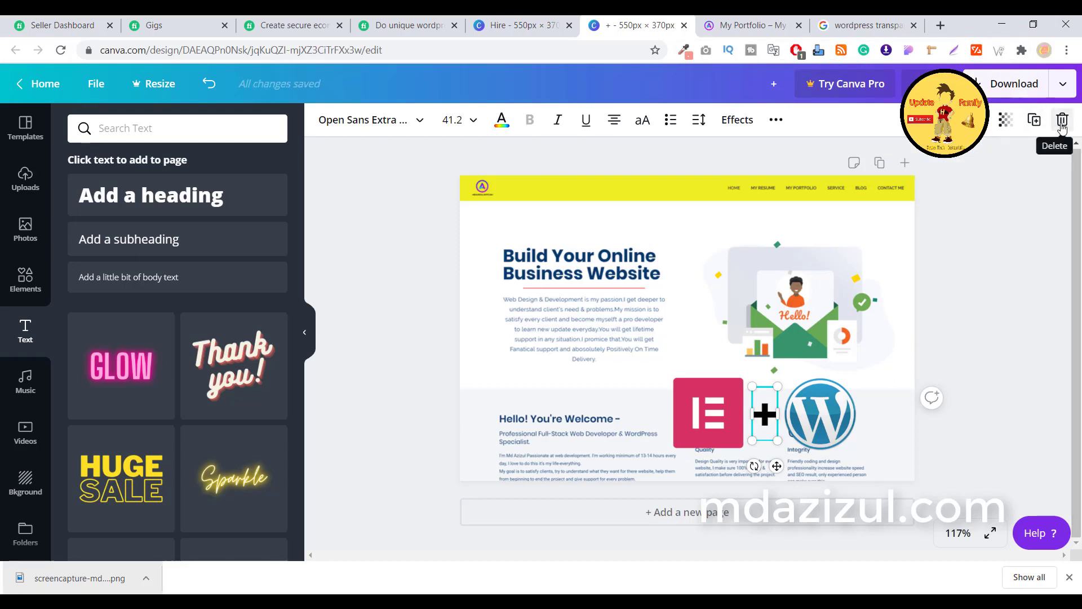
{"action": "left_click", "coordinate": [843, 422]}
{"action": "right_click", "coordinate": [842, 420]}
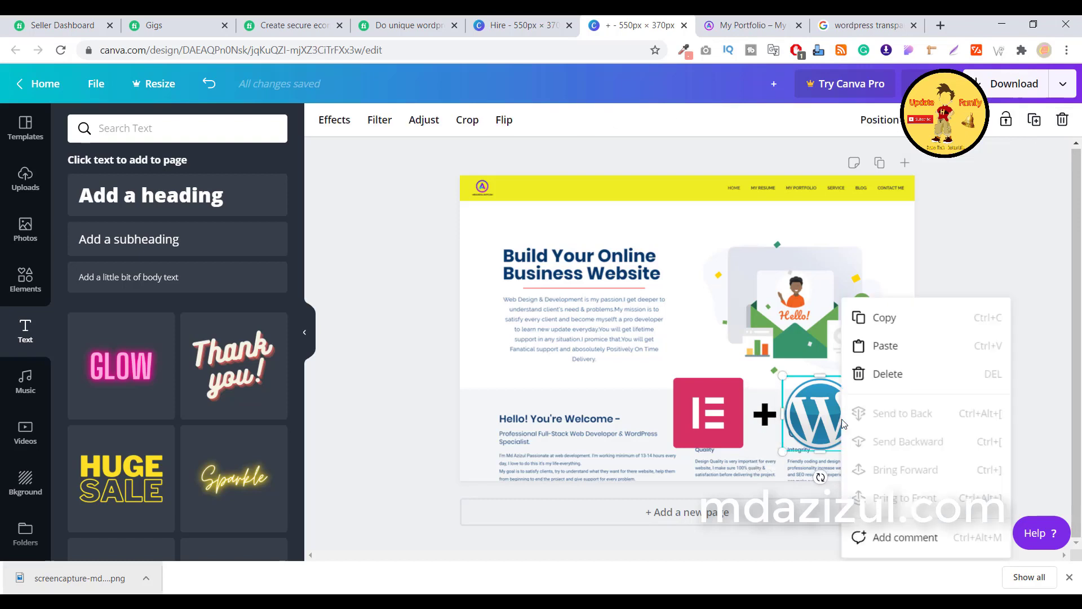
{"action": "left_click", "coordinate": [1007, 239]}
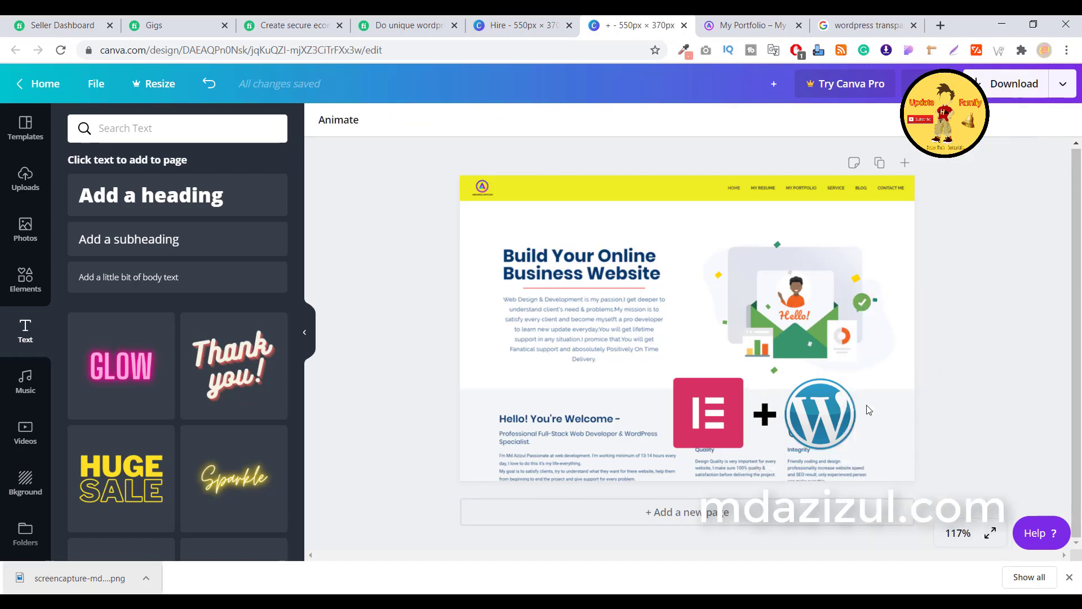
{"action": "right_click", "coordinate": [711, 416]}
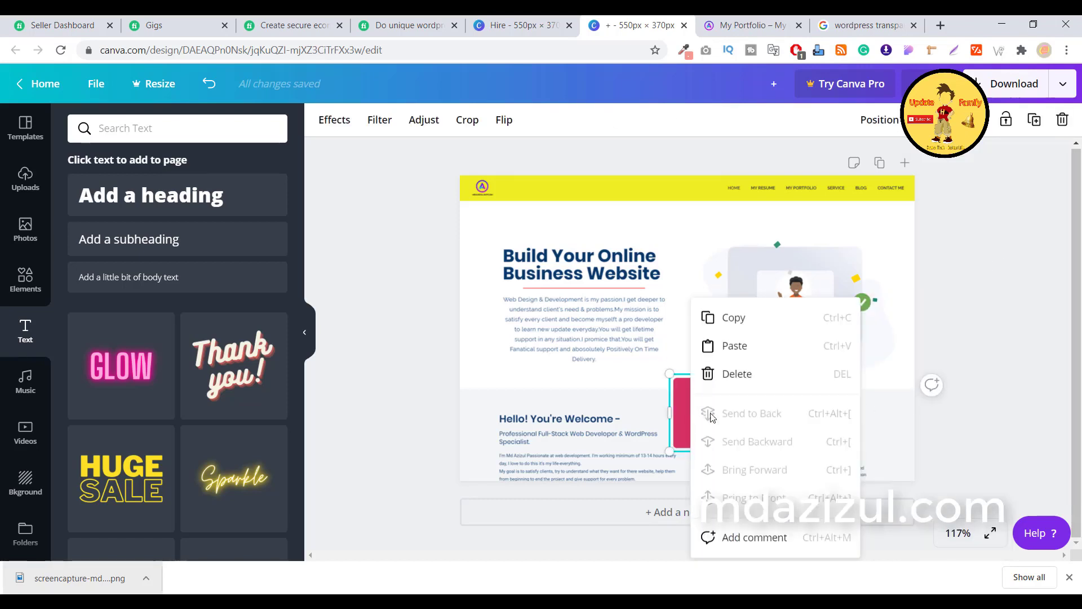
{"action": "left_click", "coordinate": [1006, 263]}
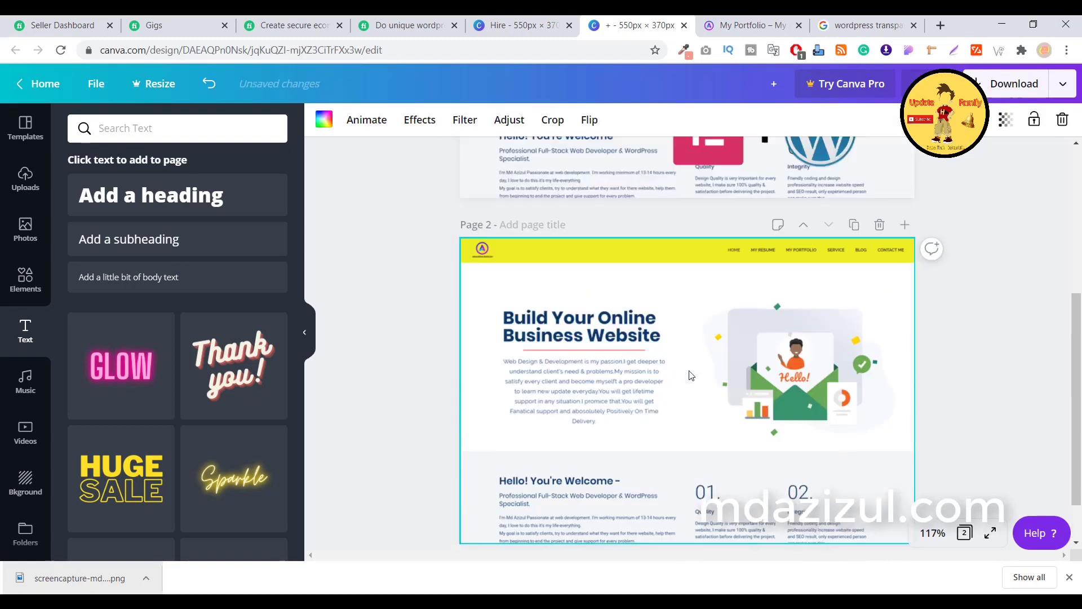
Step: Place the uploaded Fiverr logo, FREE! badge and woman in the hat on page 2, and delete its website screenshot
{"action": "left_click", "coordinate": [25, 178]}
{"action": "left_click", "coordinate": [261, 491]}
{"action": "left_click_drag", "start_coordinate": [688, 398], "coordinate": [850, 476]}
{"action": "right_click", "coordinate": [588, 346]}
{"action": "left_click", "coordinate": [660, 421]}
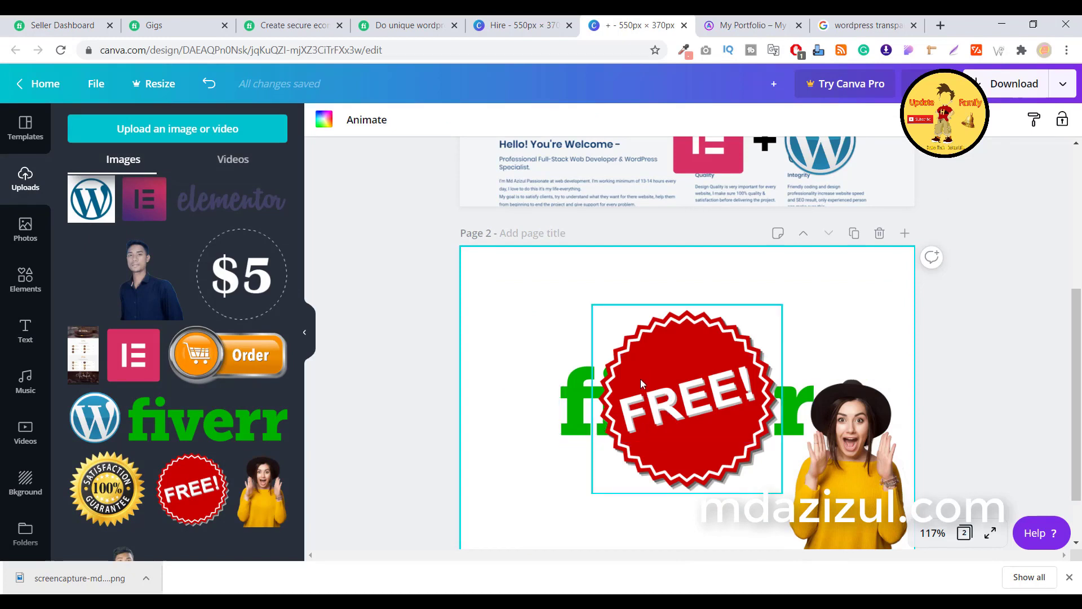
Step: Send the FREE! badge on page 2 to the back so it sits behind the Fiverr logo
{"action": "left_click", "coordinate": [648, 366]}
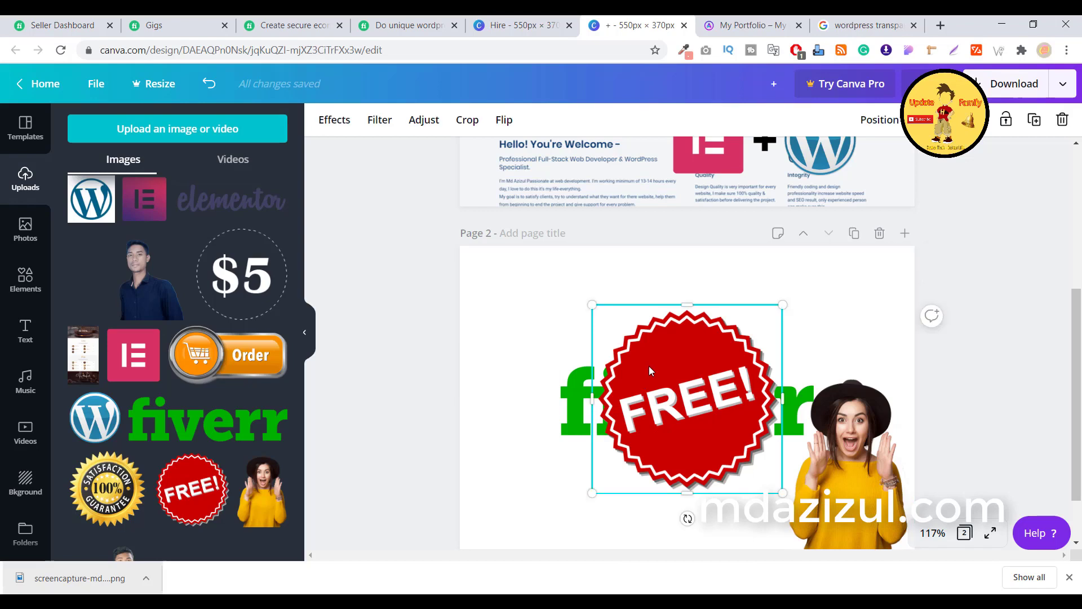
{"action": "right_click", "coordinate": [649, 370]}
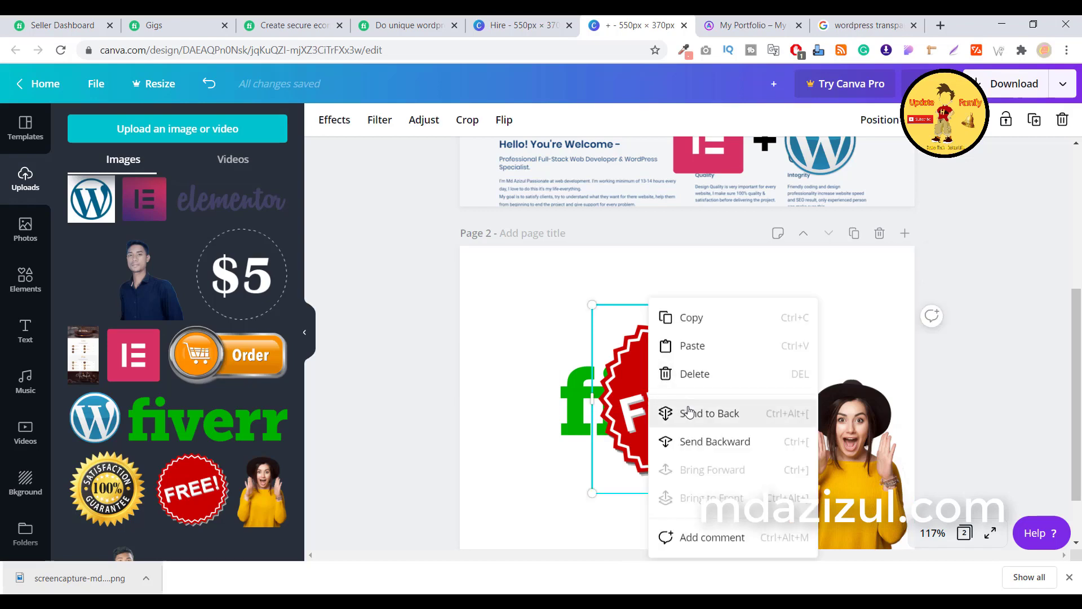
{"action": "left_click", "coordinate": [745, 417]}
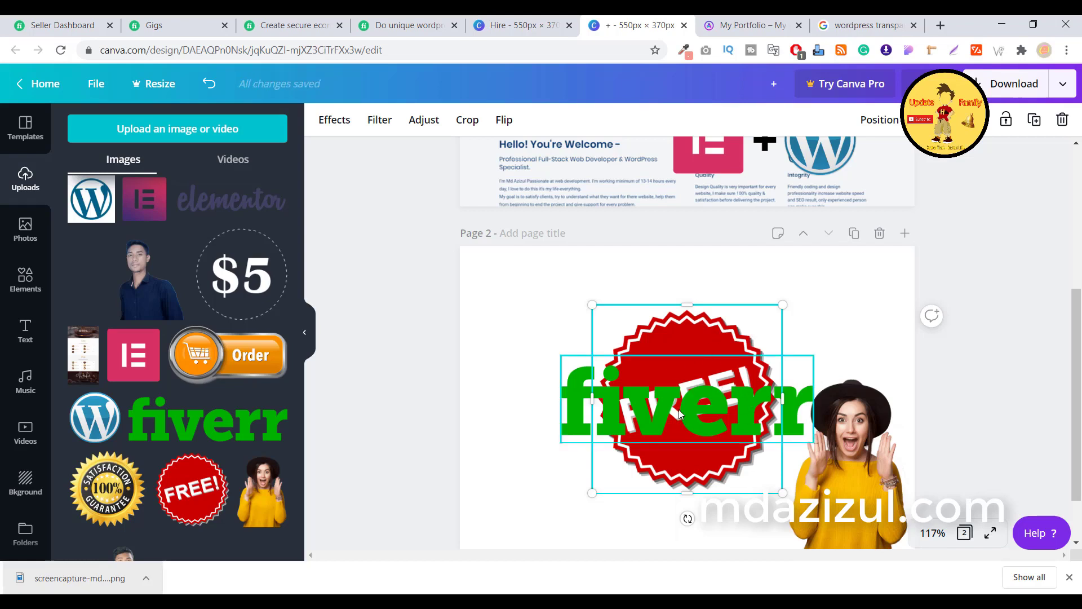
{"action": "left_click", "coordinate": [679, 390]}
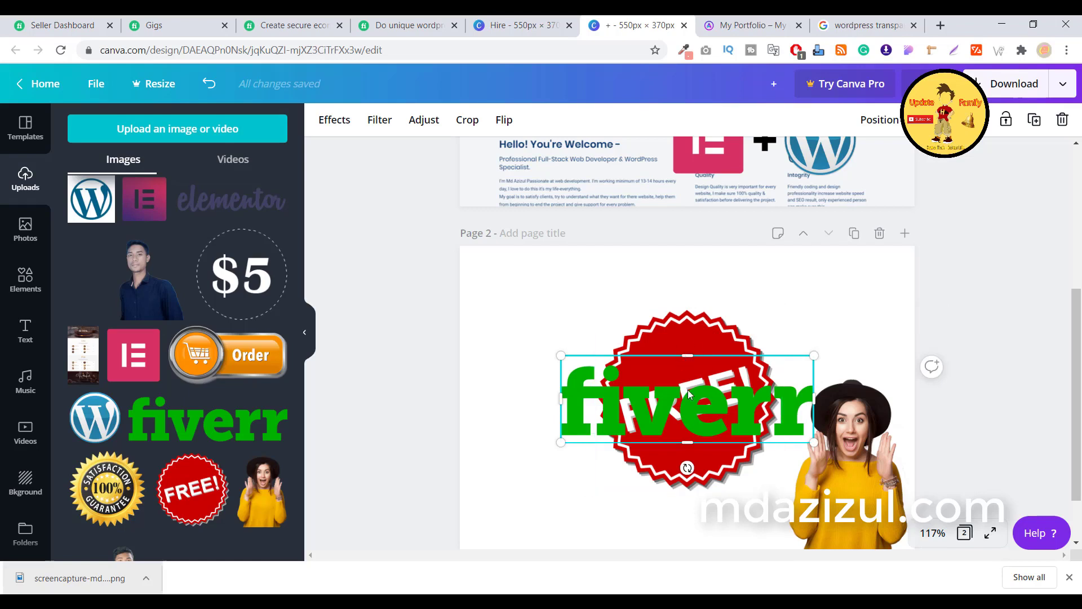
{"action": "right_click", "coordinate": [703, 415]}
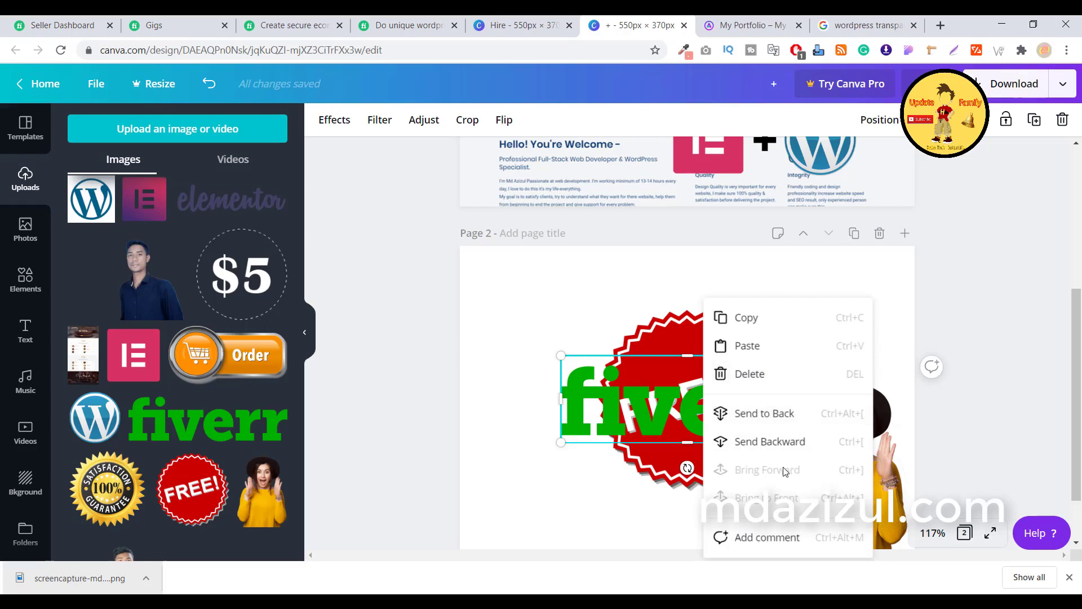
{"action": "left_click", "coordinate": [765, 537]}
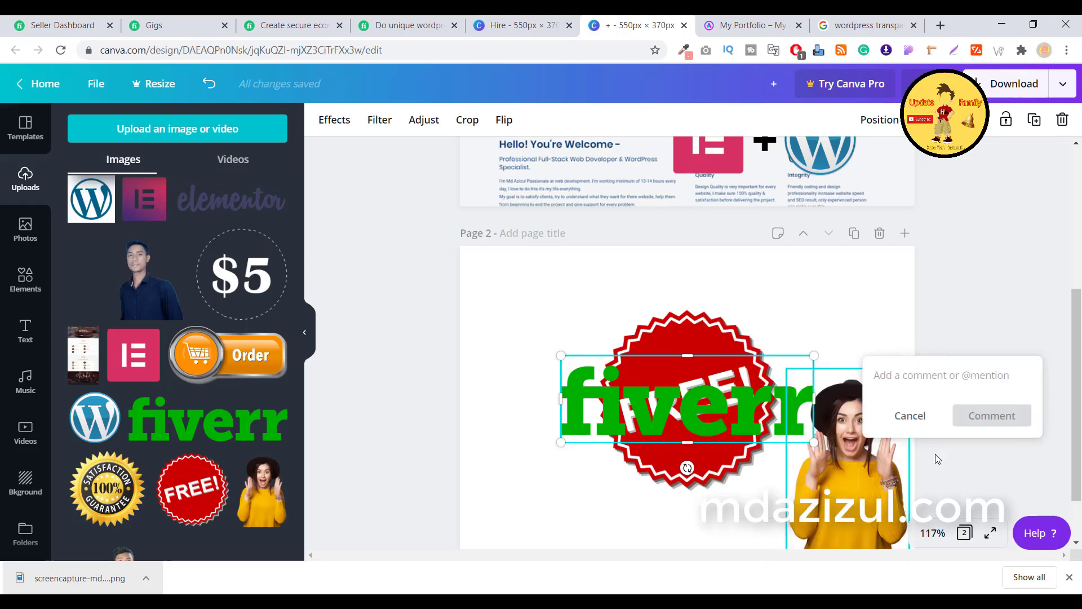
{"action": "left_click", "coordinate": [910, 419]}
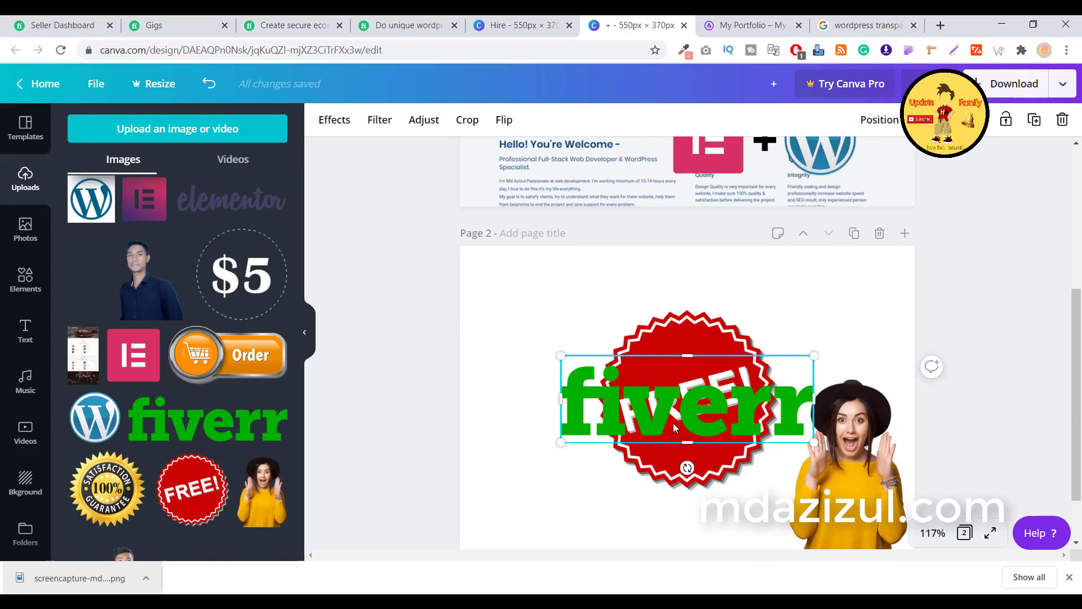
Step: Delete the FREE! badge, the Fiverr logo and the woman's picture from page 2
{"action": "left_click", "coordinate": [694, 342]}
{"action": "key", "text": "Delete"}
{"action": "left_click", "coordinate": [698, 425]}
{"action": "key", "text": "Delete"}
{"action": "left_click", "coordinate": [831, 485]}
{"action": "key", "text": "Delete"}
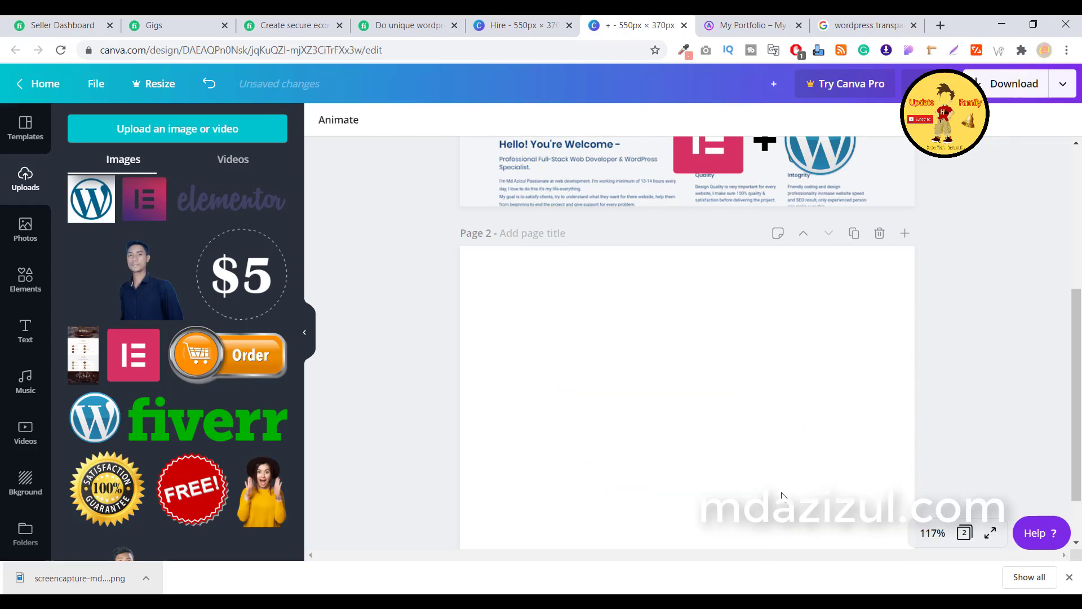
Step: Download only page 1 of the design as a PNG at 550 x 370 px
{"action": "scroll", "coordinate": [782, 496], "scroll_direction": "up", "scroll_amount": 5}
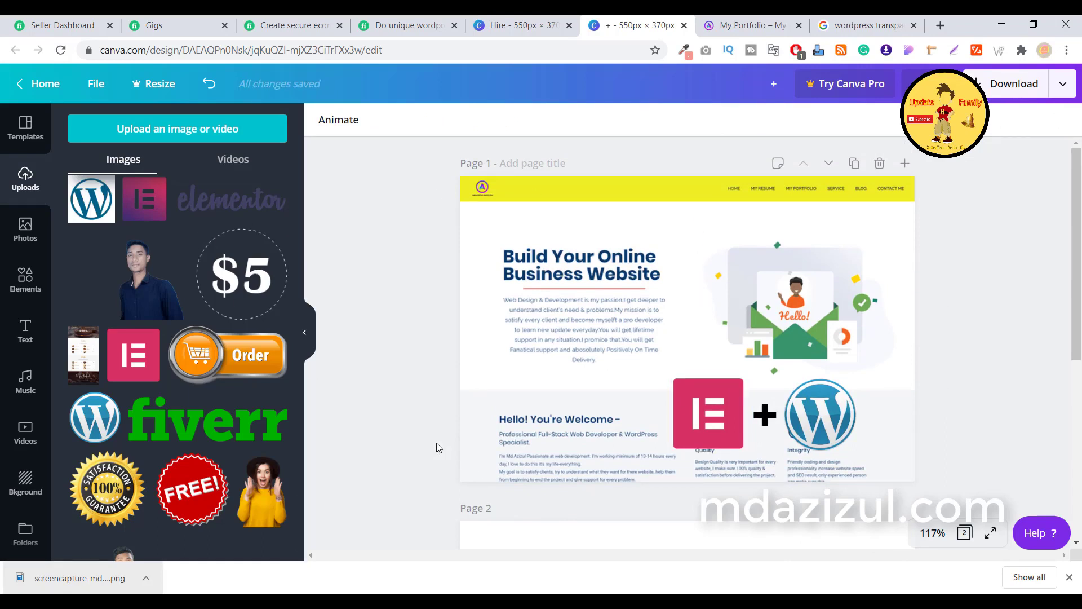
{"action": "left_click", "coordinate": [1023, 97]}
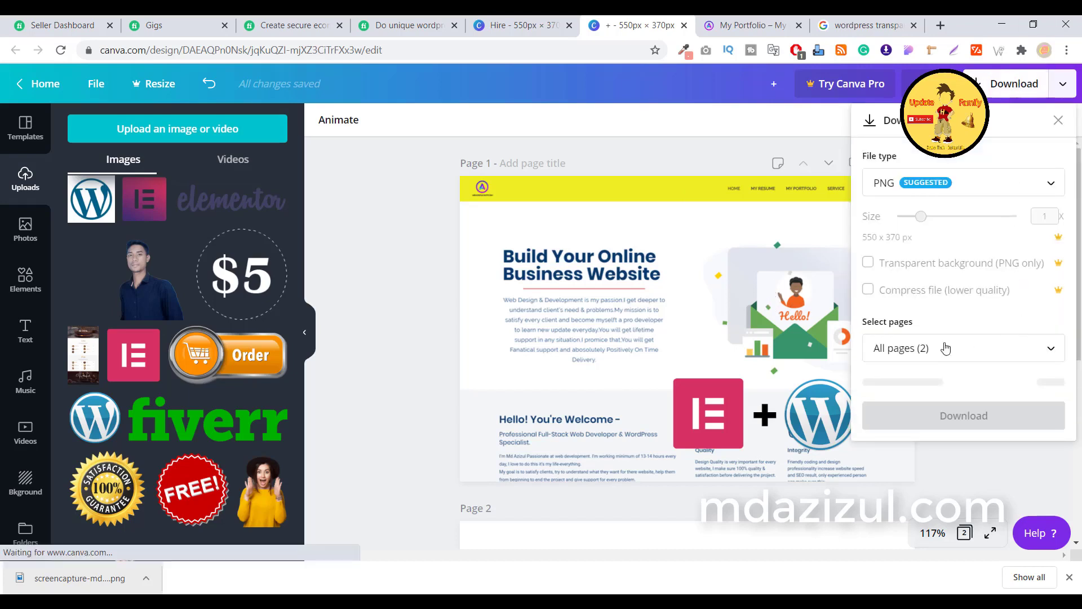
{"action": "left_click", "coordinate": [946, 347]}
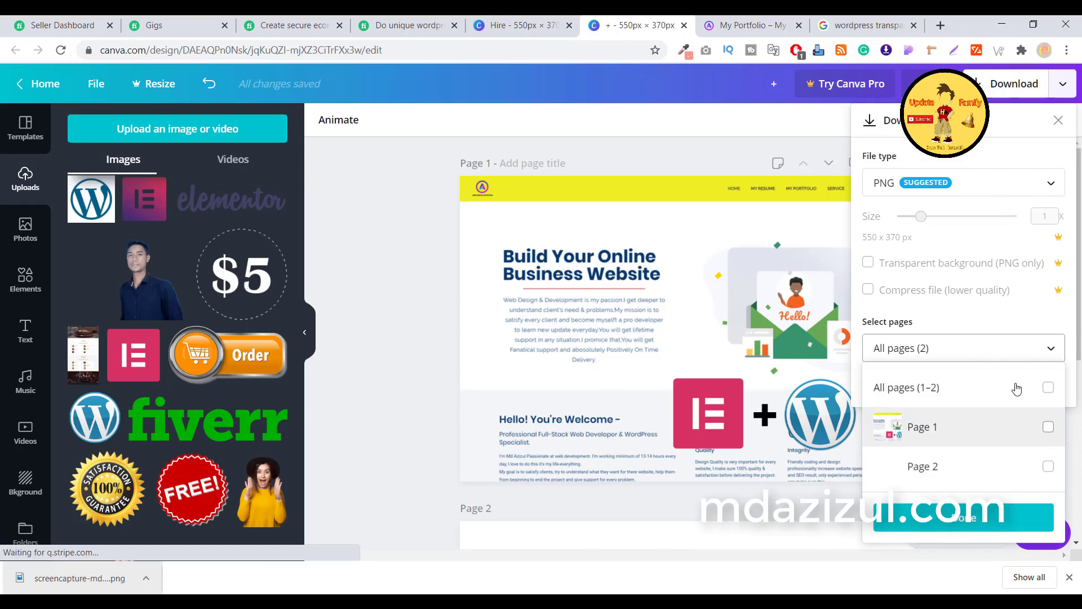
{"action": "left_click", "coordinate": [1014, 429]}
{"action": "left_click", "coordinate": [1014, 428]}
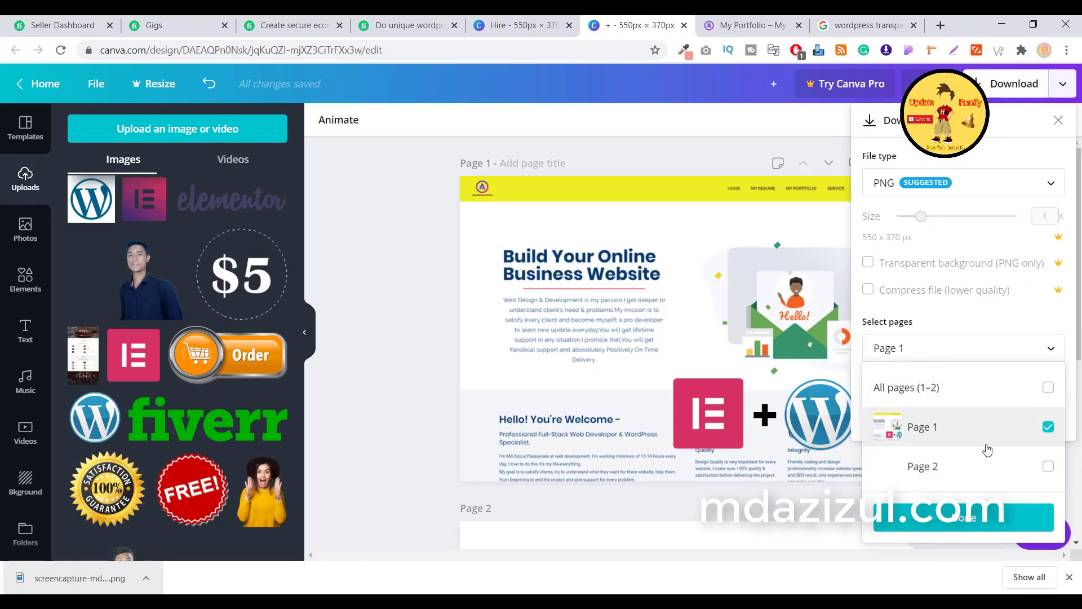
{"action": "left_click", "coordinate": [993, 522]}
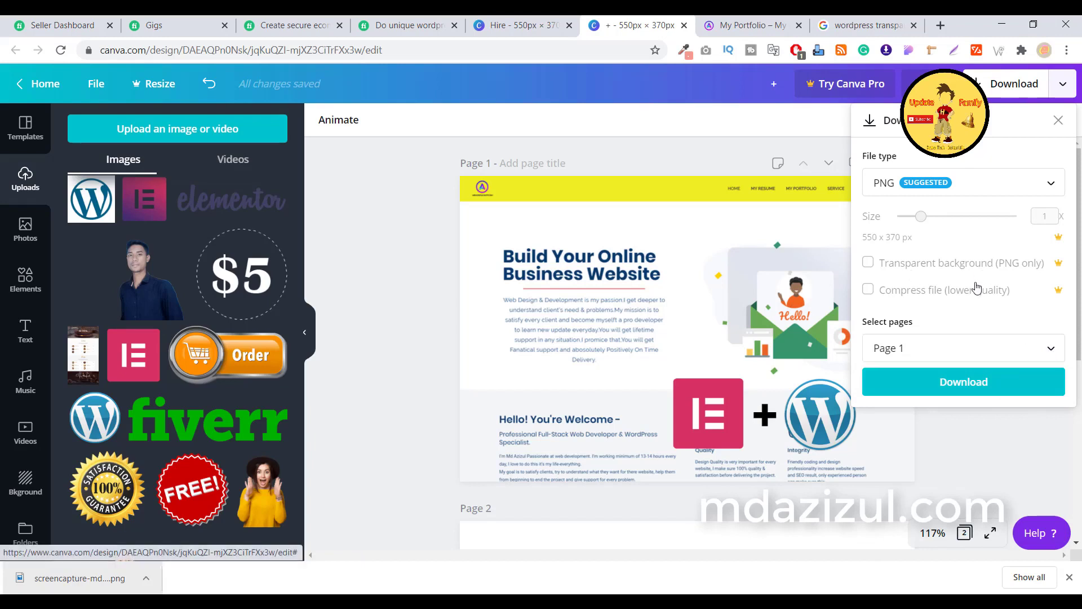
{"action": "left_click", "coordinate": [968, 387]}
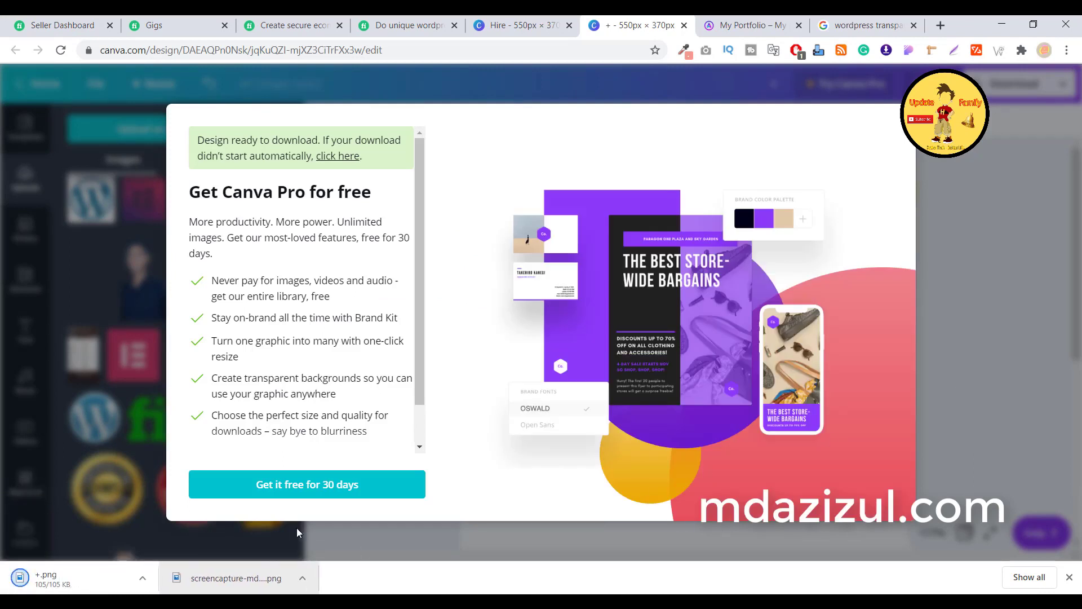
Step: View the downloaded +.png in Photos, close it, and dismiss the Canva Pro offer
{"action": "left_click", "coordinate": [62, 572]}
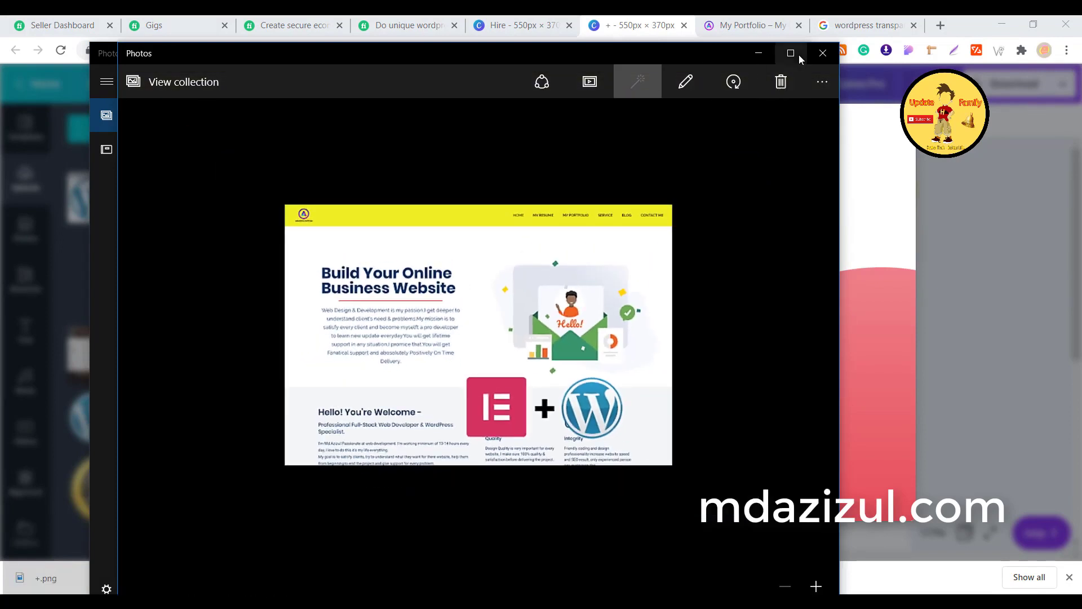
{"action": "left_click", "coordinate": [817, 54]}
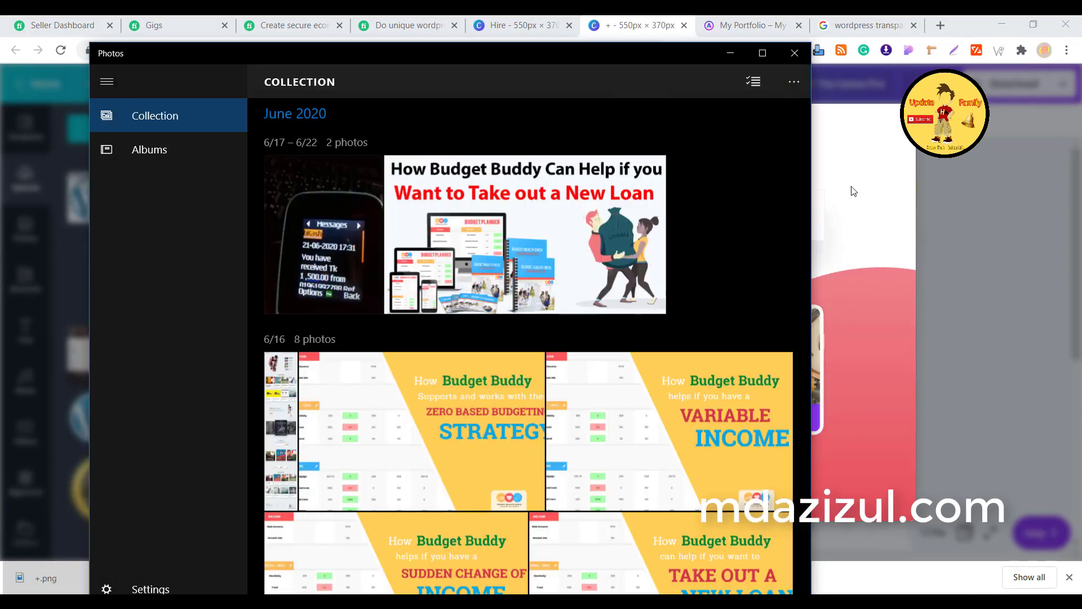
{"action": "left_click", "coordinate": [806, 62]}
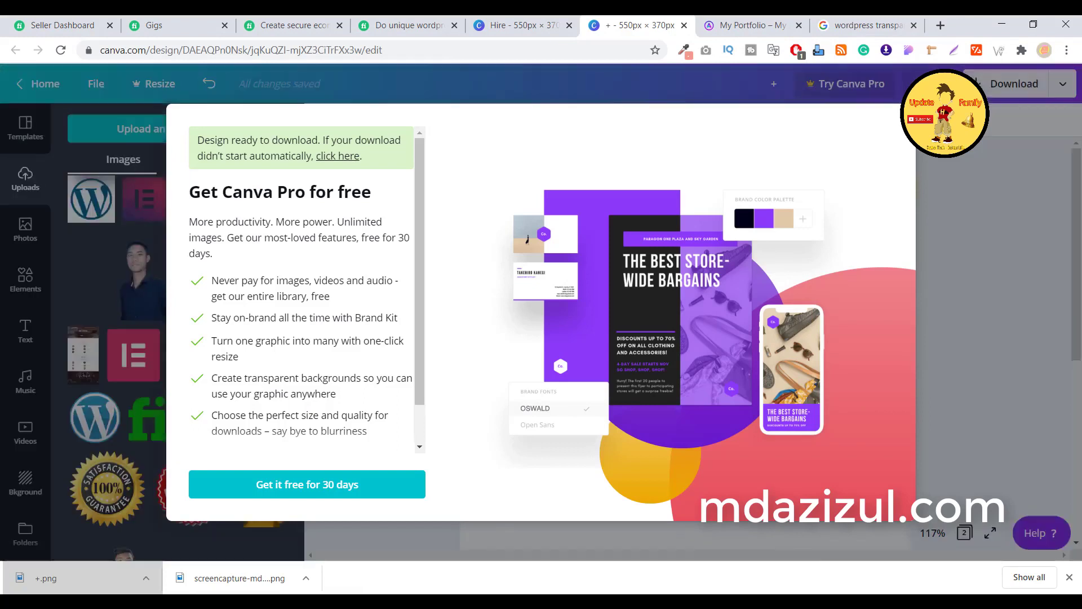
{"action": "key", "text": "Escape"}
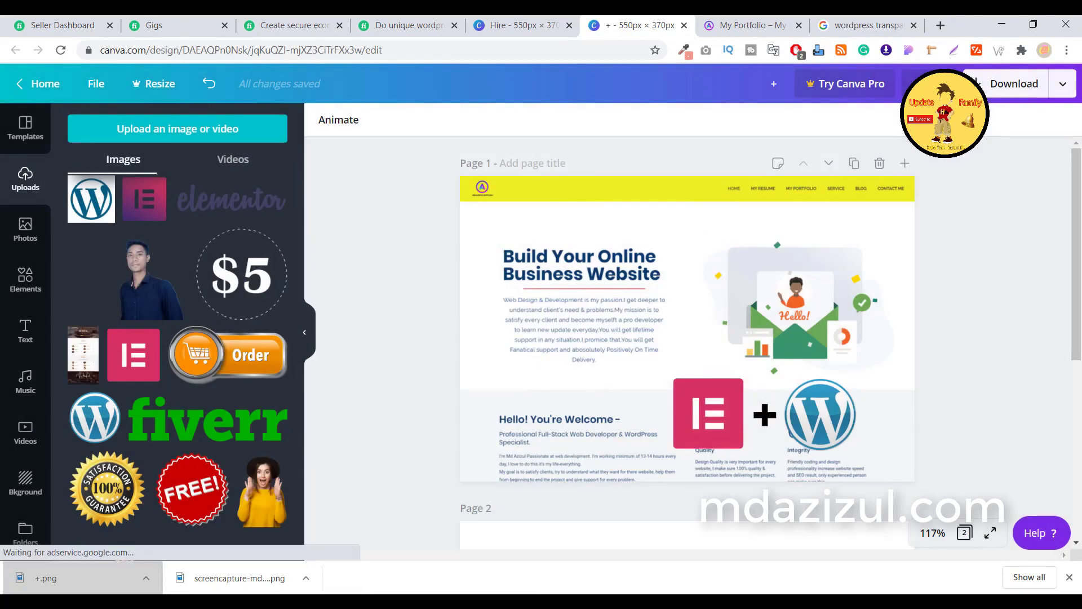